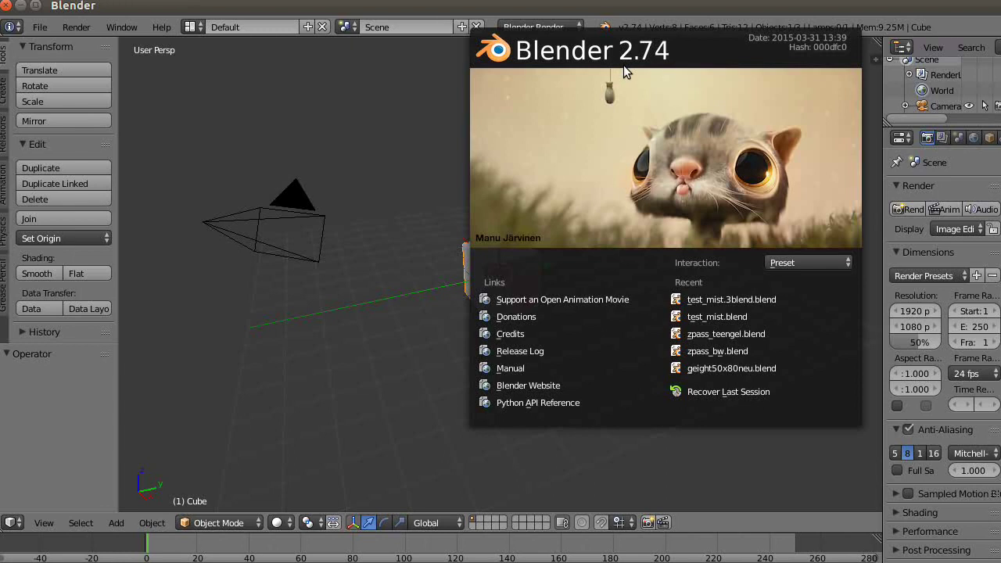
Step: Dismiss the splash screen, show the 3D view's properties sidebar and start the Screencast Keys display
click(361, 145)
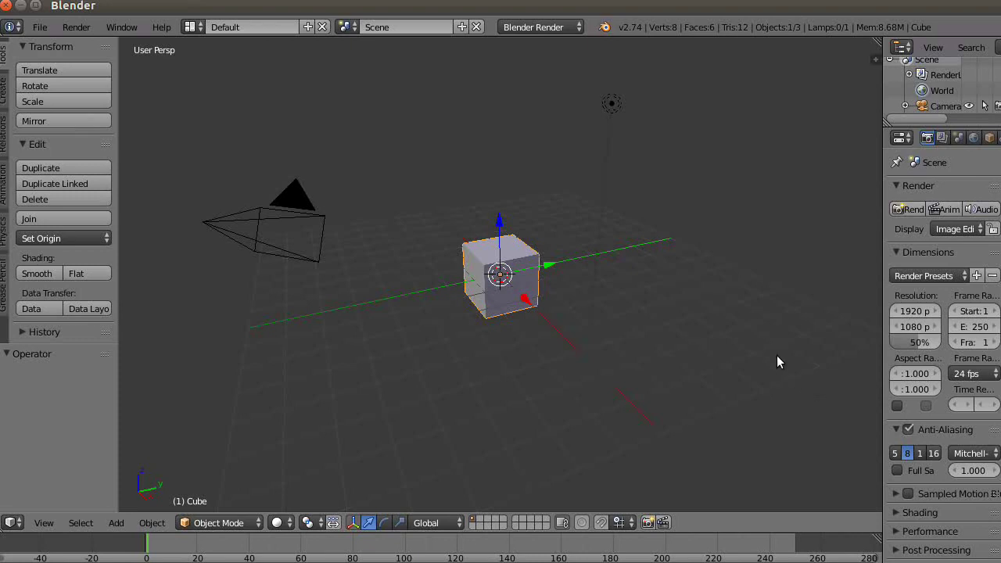
key(n)
scroll(813, 266, down, 5)
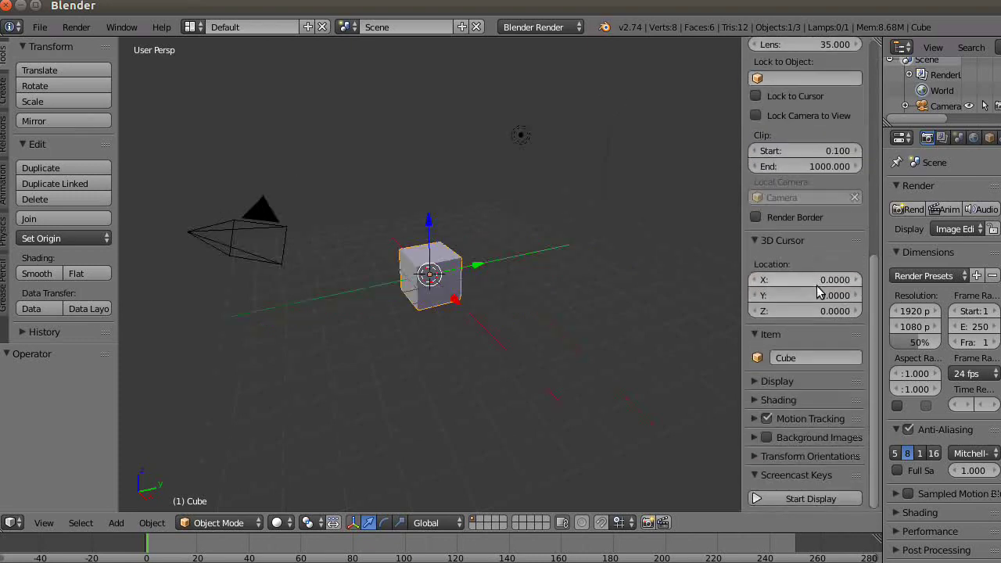
click(794, 500)
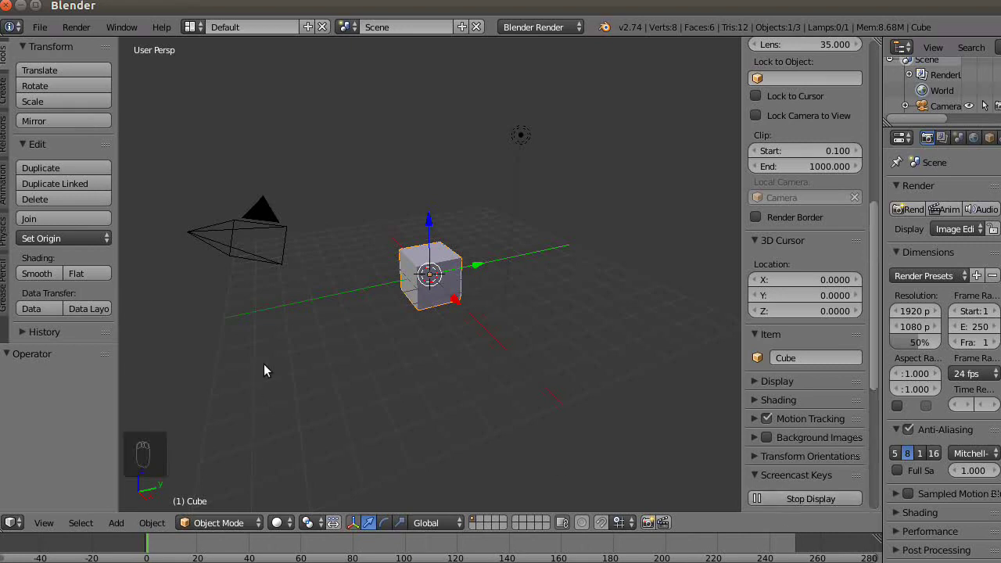
Step: Delete the default cube from the scene
click(416, 256)
click(417, 264)
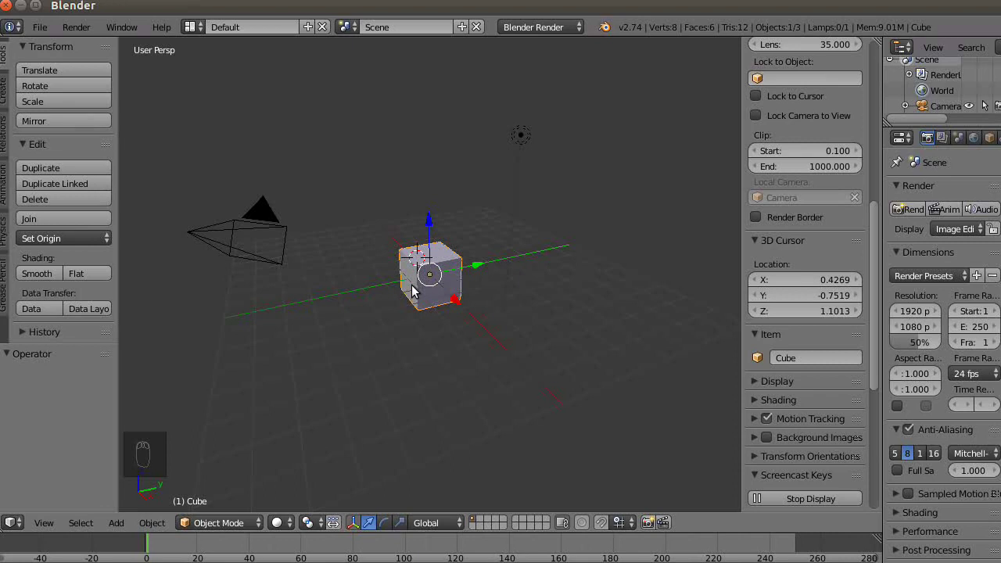
key(x)
click(410, 289)
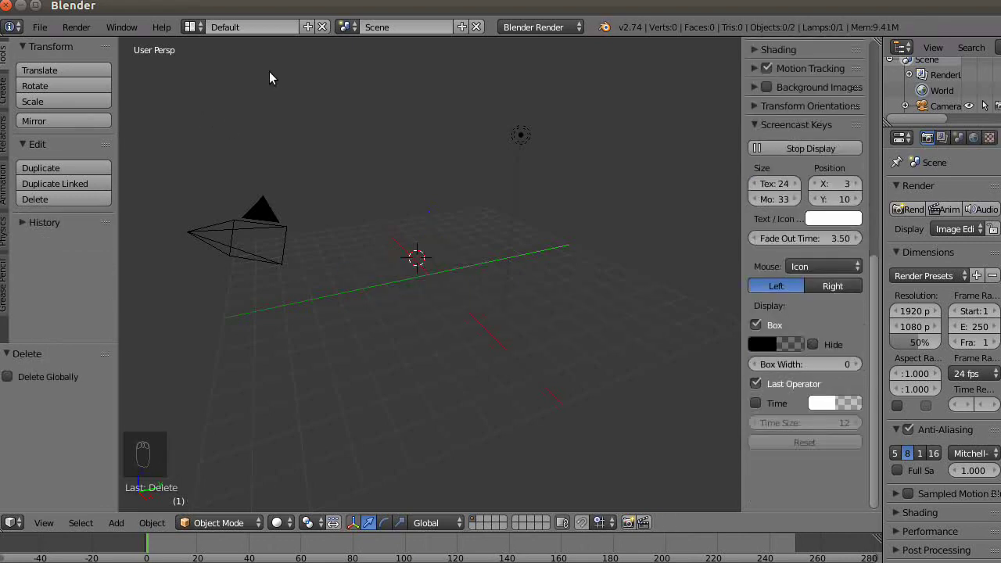
Step: Append the object Engel50X80 from geight50x80neu.blend in the engel folder
click(37, 27)
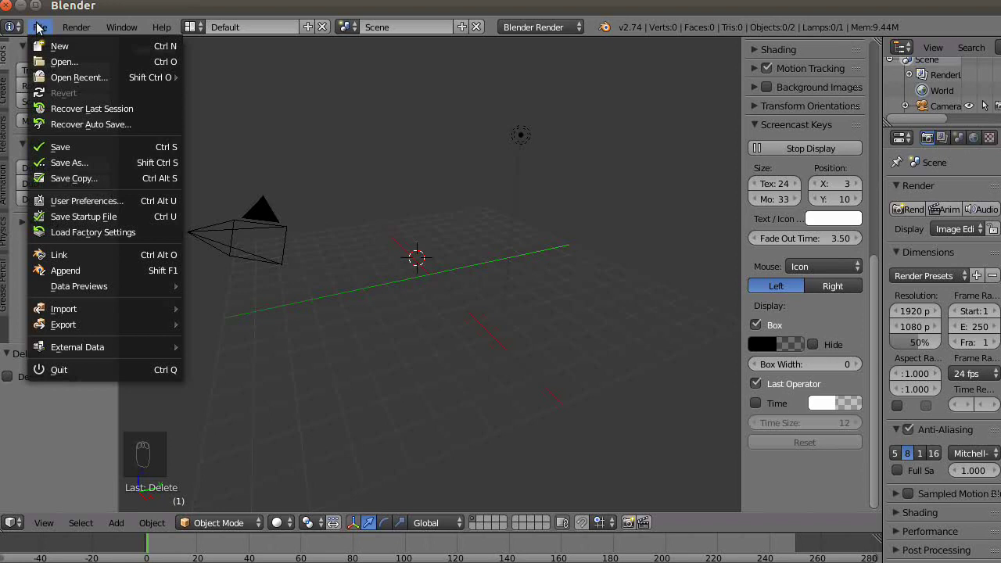
click(110, 271)
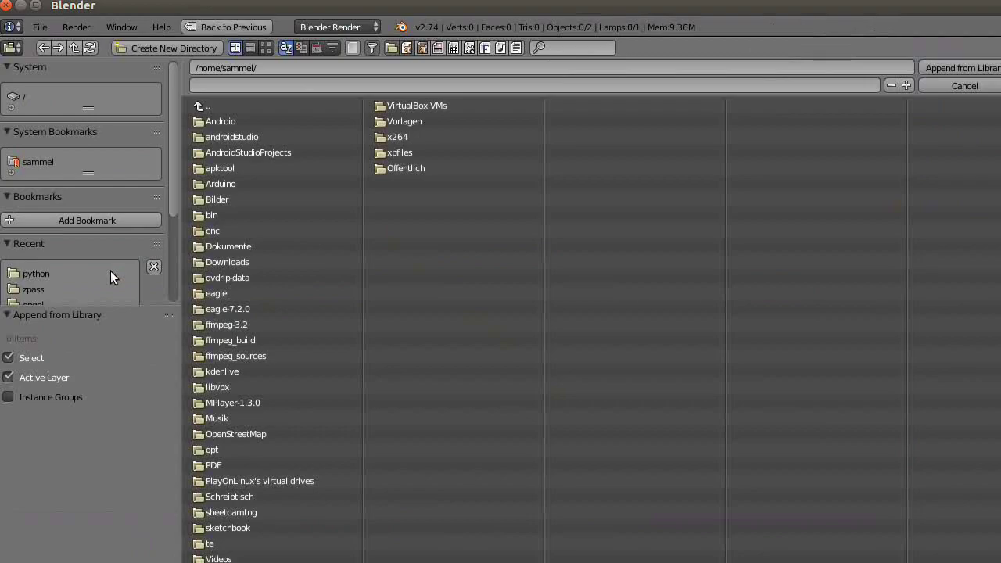
scroll(37, 290, down, 2)
click(41, 274)
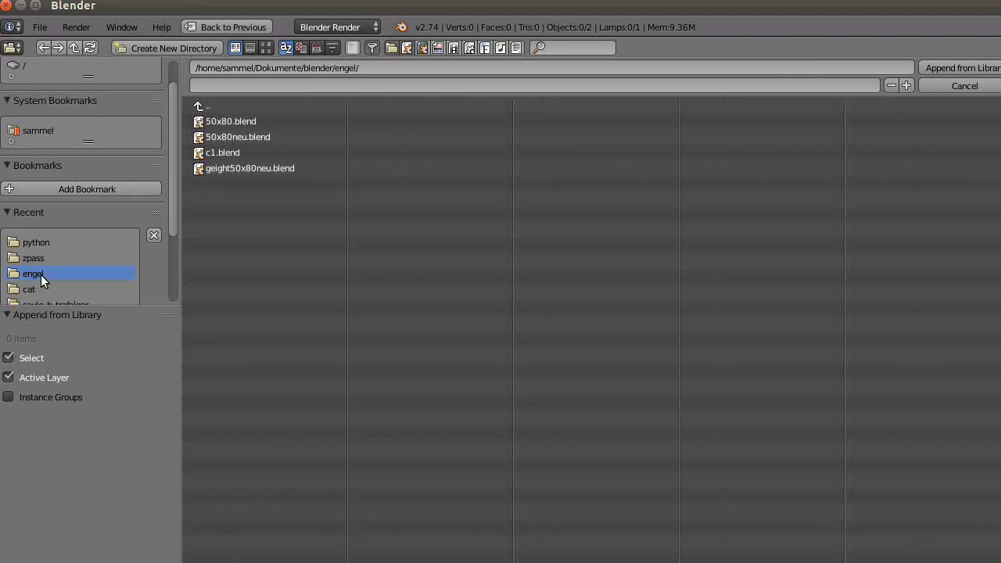
click(229, 170)
click(216, 215)
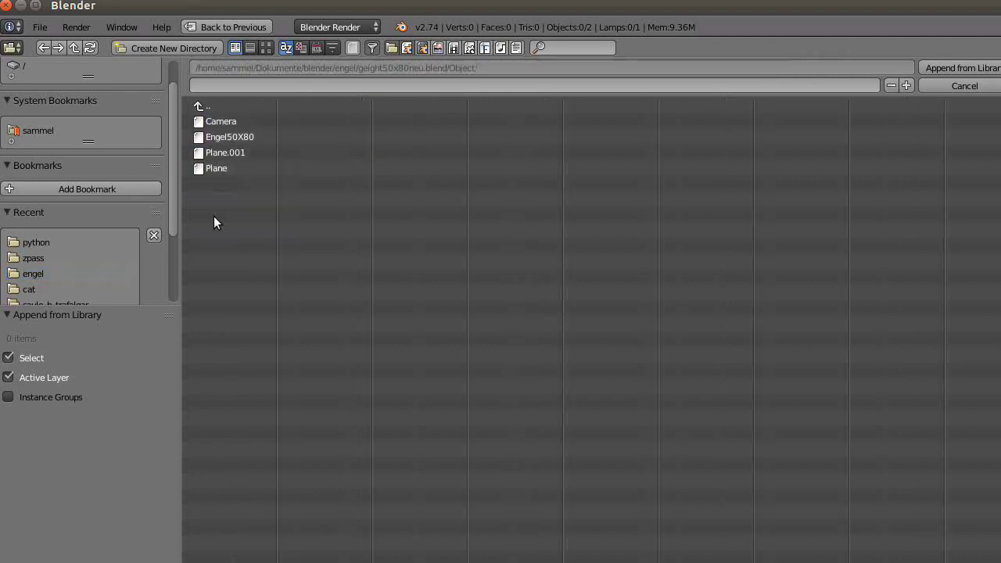
click(227, 137)
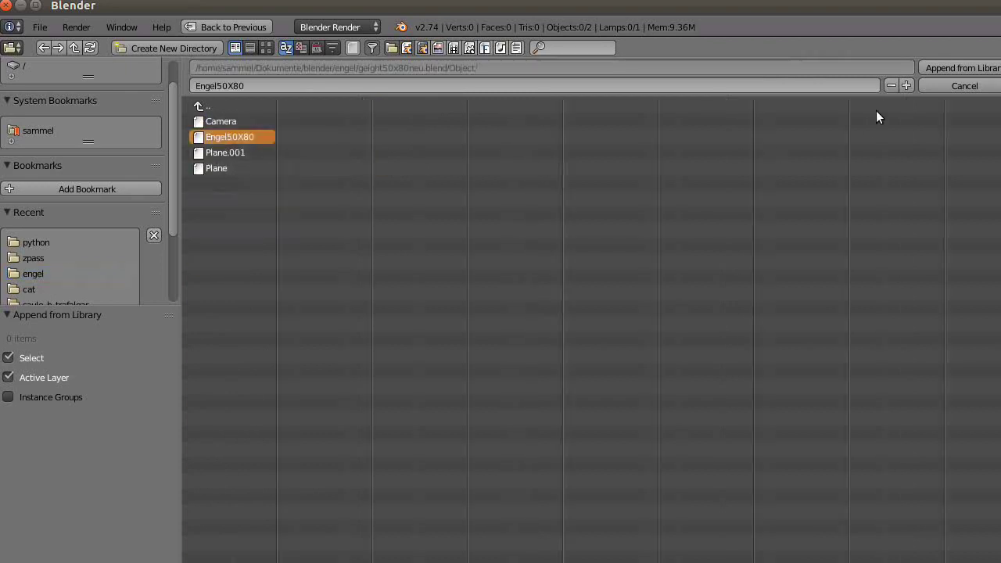
click(940, 68)
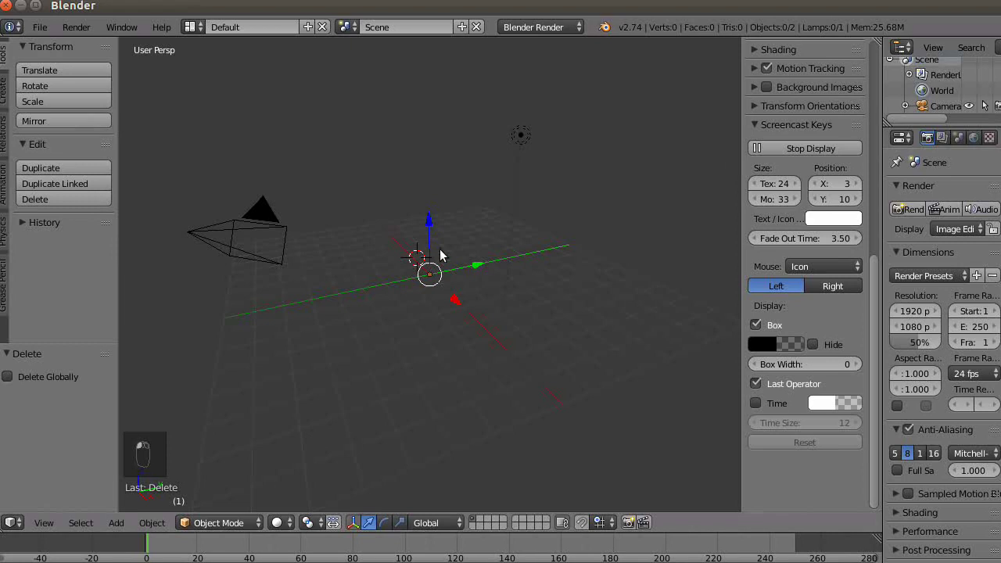
Step: Look at the whole appended angel figure in the top orthographic view
key(KP_7)
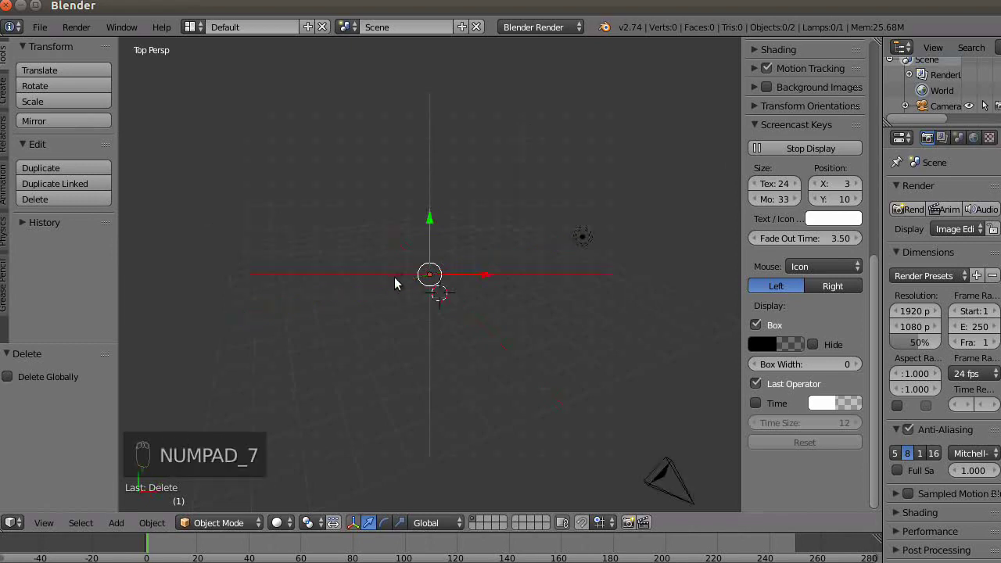
key(KP_5)
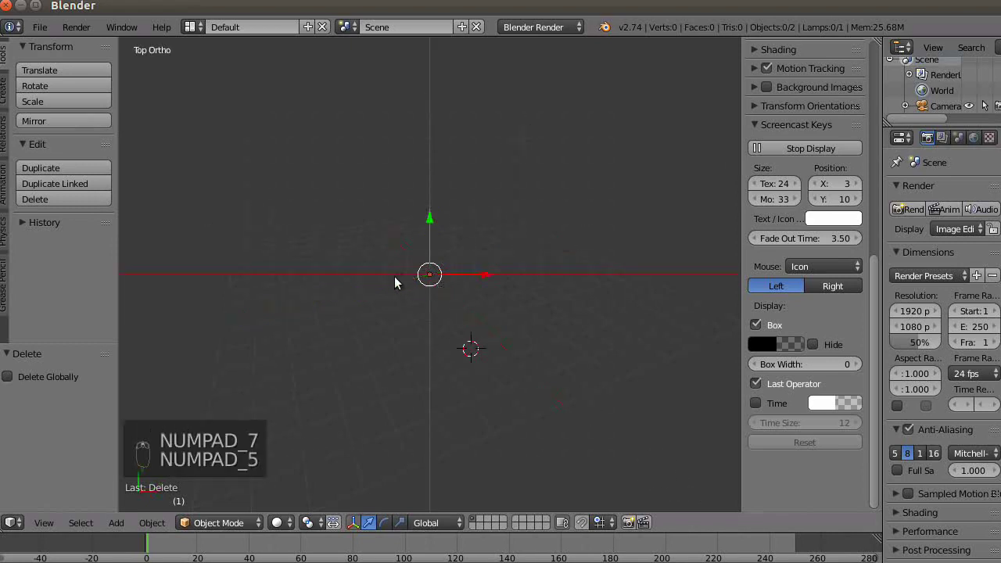
scroll(422, 297, up, 3)
scroll(427, 306, down, 4)
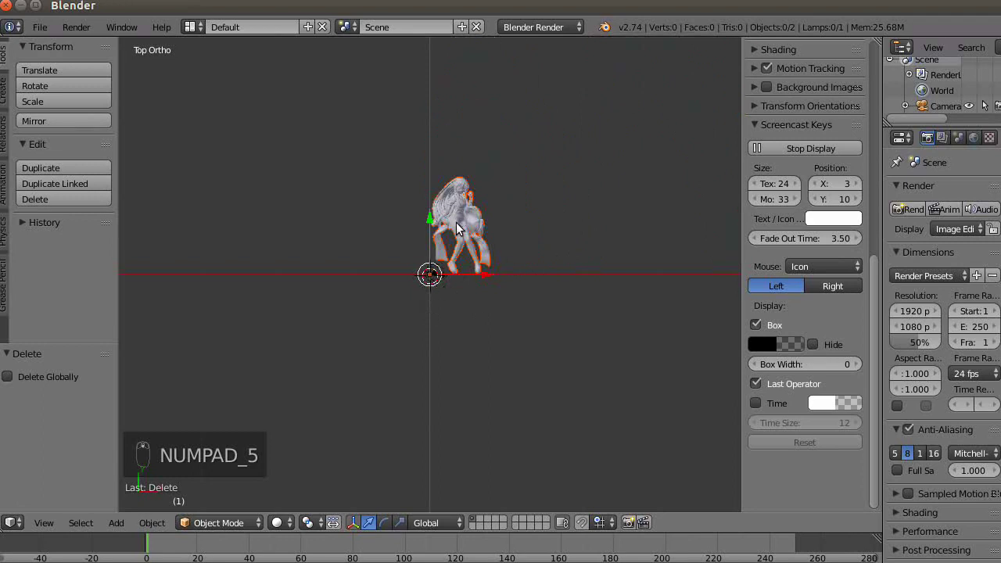
scroll(457, 232, up, 4)
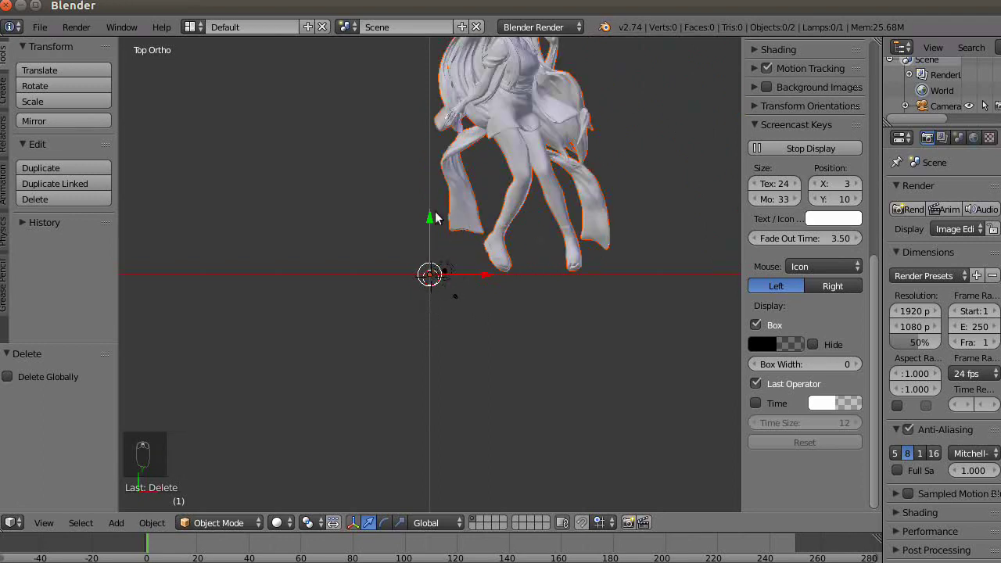
shift+middle_drag(400, 227, 334, 344)
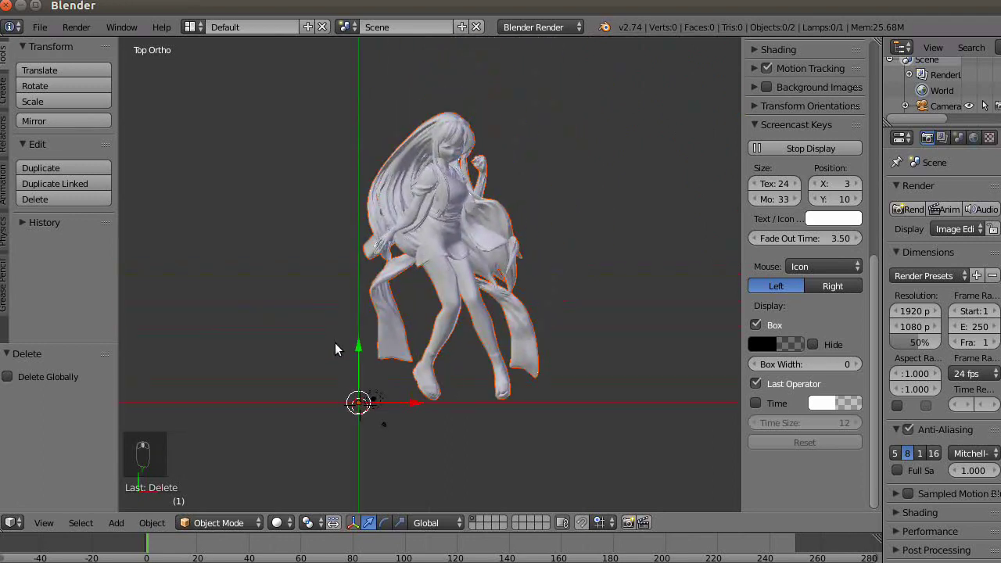
scroll(335, 342, up, 2)
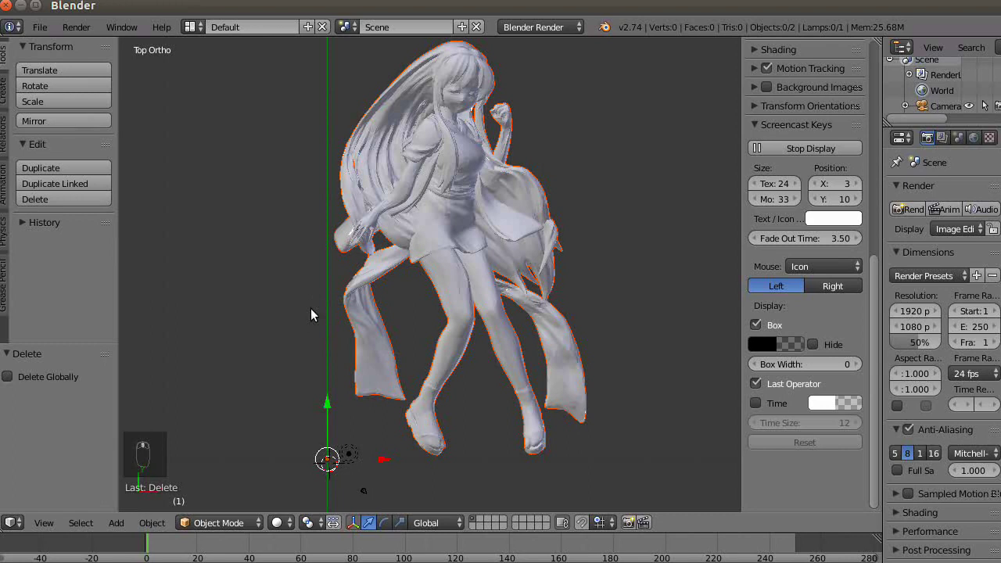
shift+middle_drag(311, 308, 316, 323)
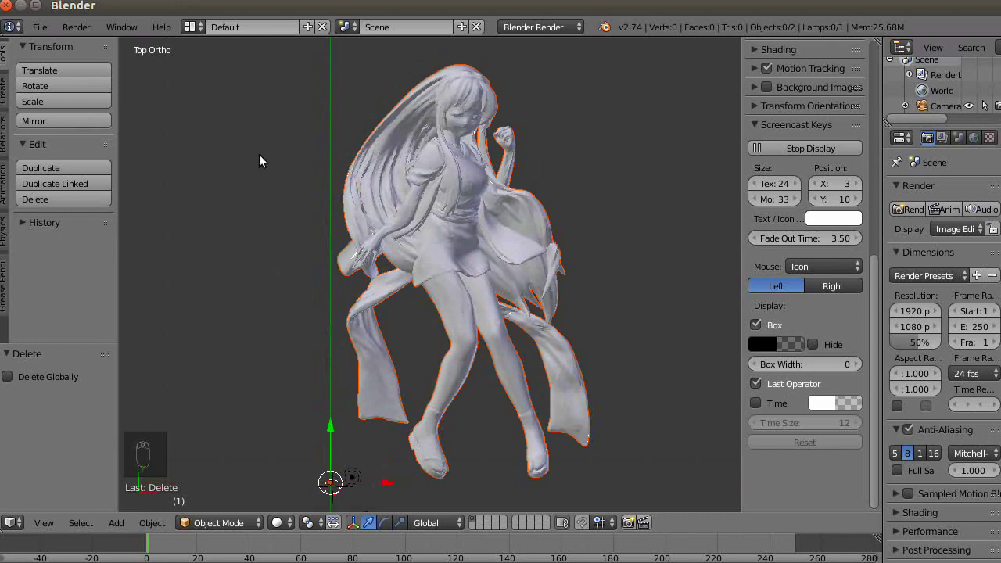
Step: Select the angel figure and apply smooth shading to its surface
right_click(391, 181)
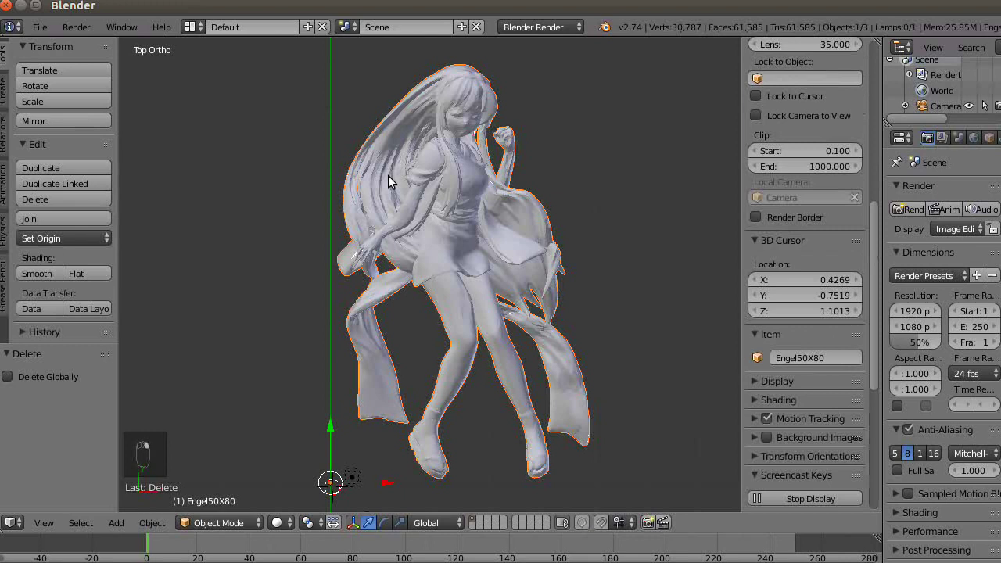
click(31, 275)
scroll(424, 291, up, 2)
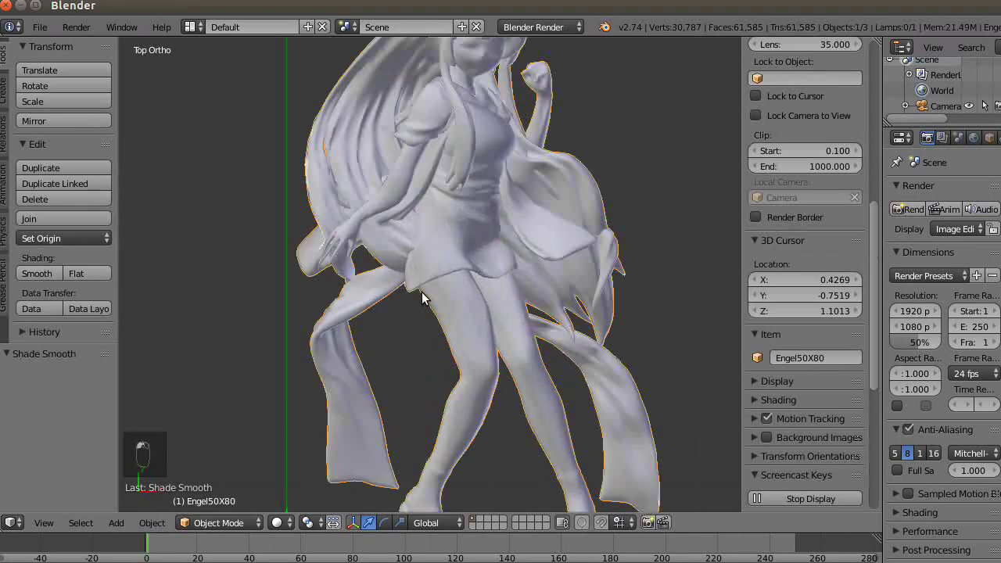
scroll(424, 291, down, 2)
scroll(423, 296, up, 1)
scroll(422, 298, down, 1)
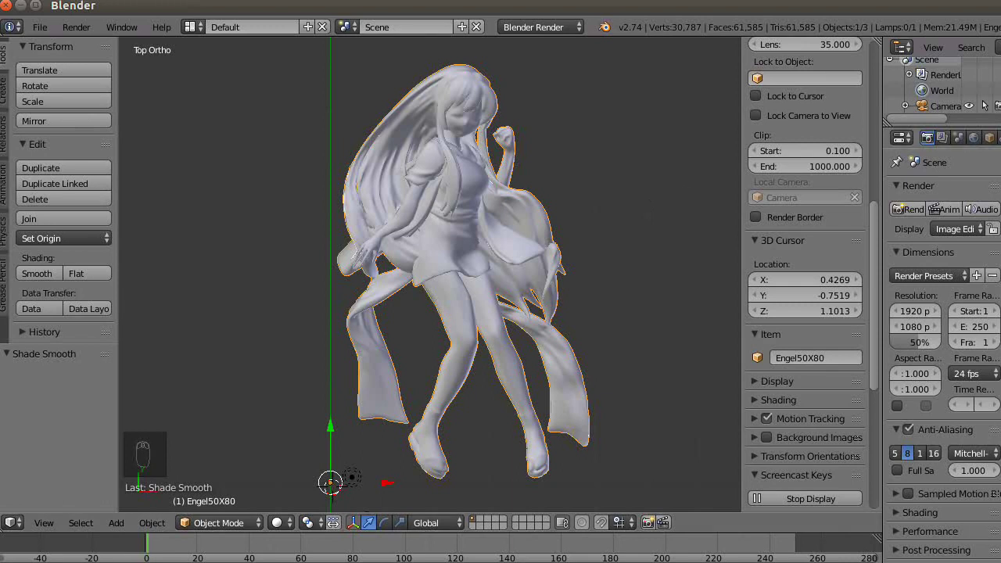
Step: Set the vertical render resolution to 1200 px
drag(999, 235, 996, 234)
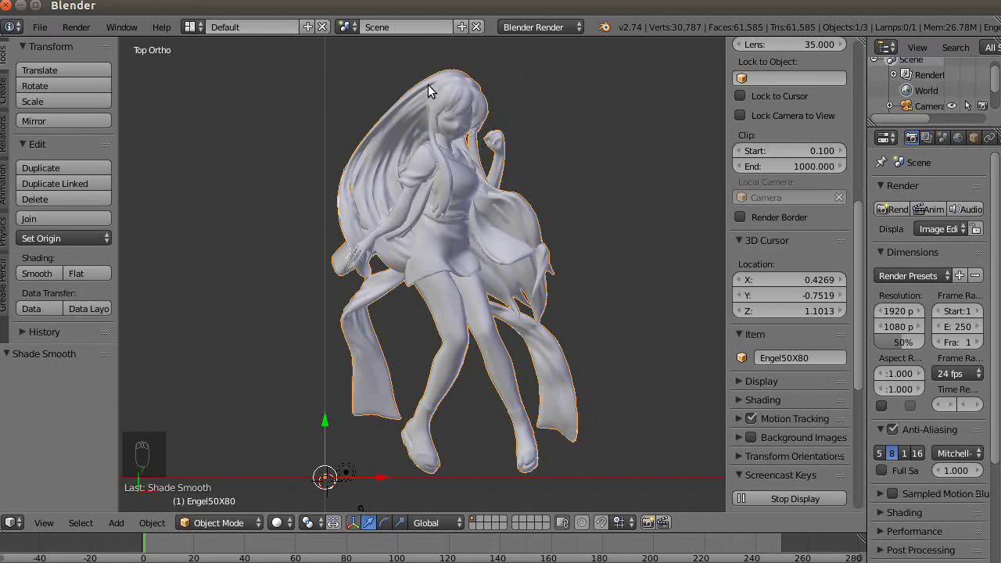
click(891, 328)
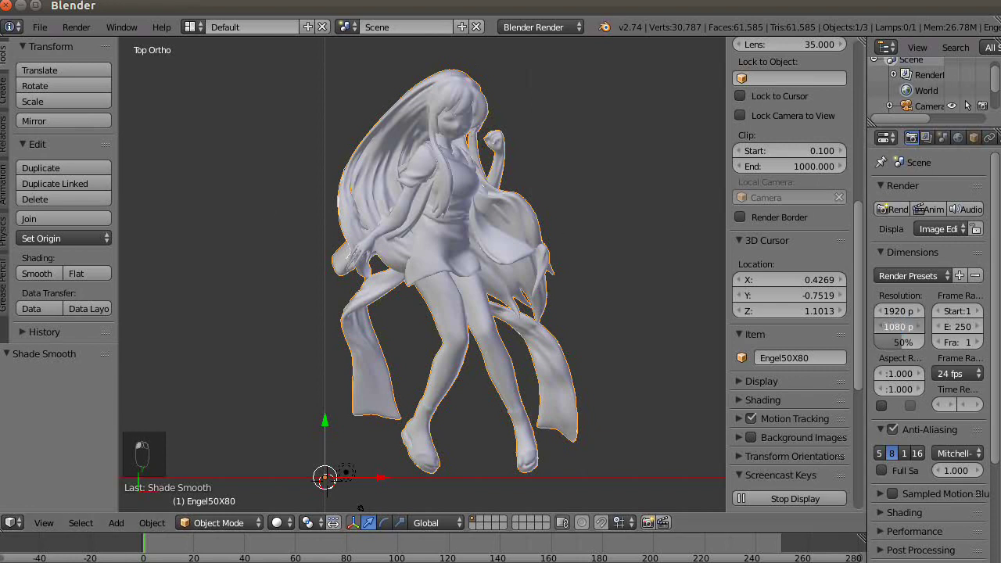
text(1200)
key(Return)
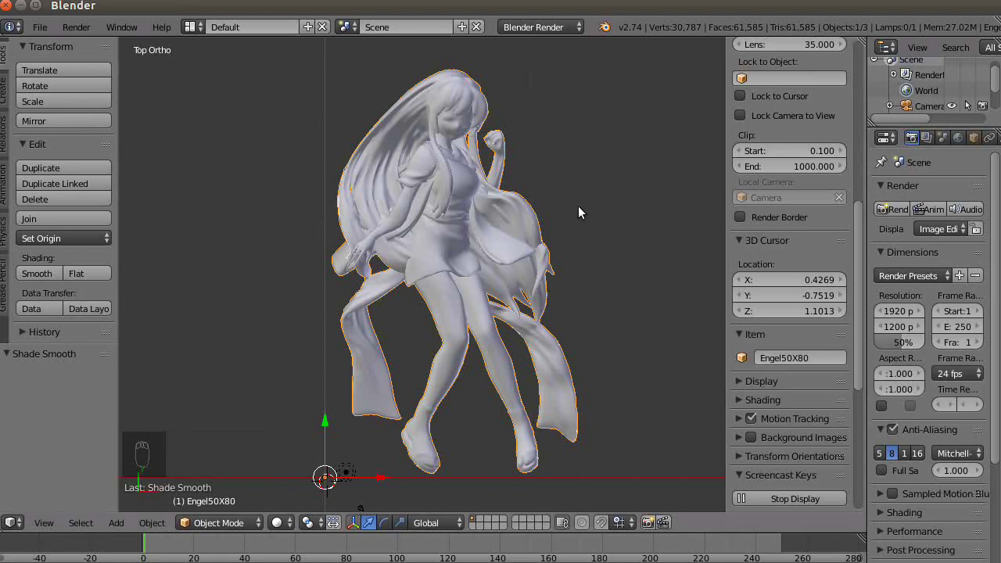
Step: Widen the render properties area and adjust the sidebar width so that the option names are fully readable
scroll(931, 422, down, 5)
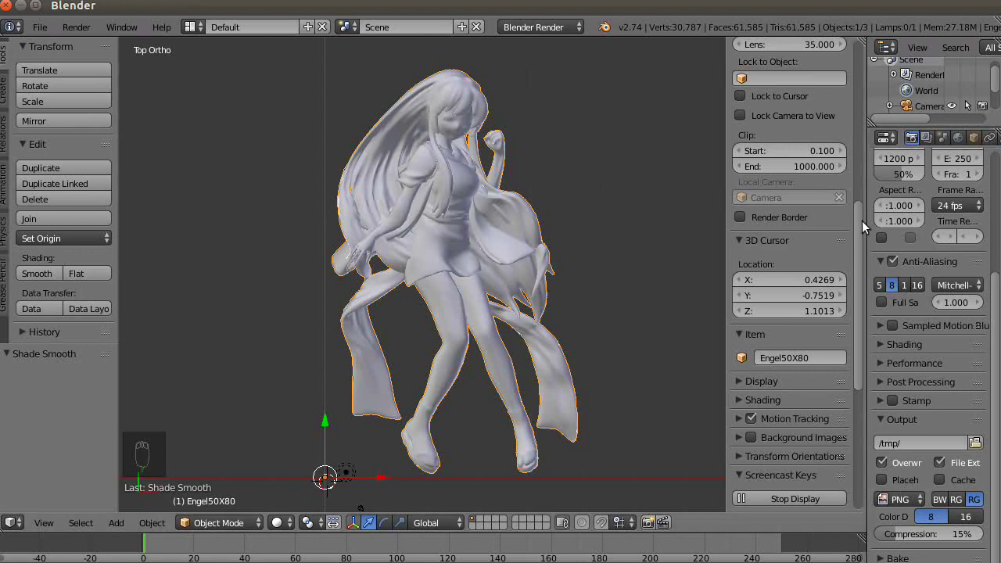
drag(727, 254, 547, 248)
drag(866, 250, 738, 239)
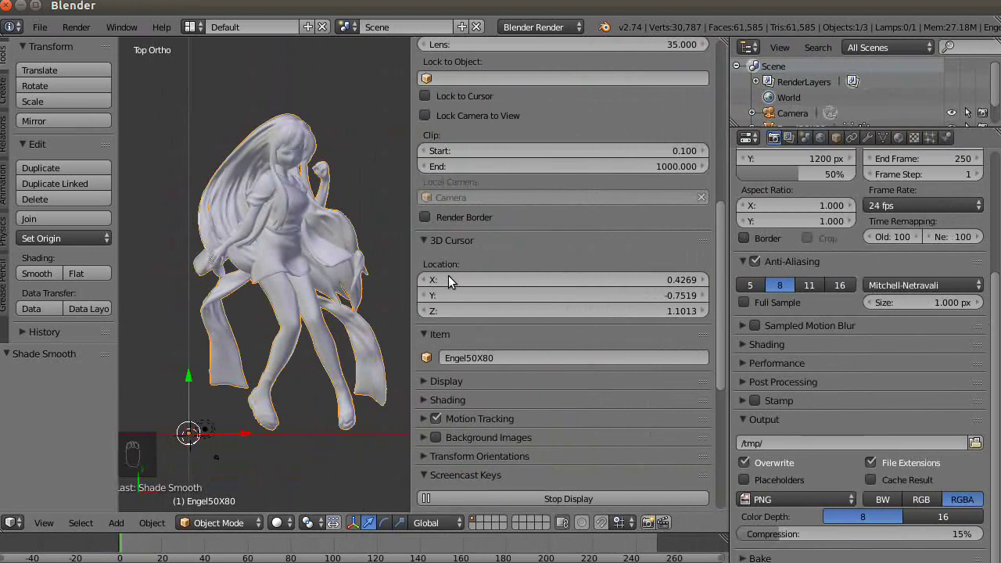
drag(411, 247, 518, 243)
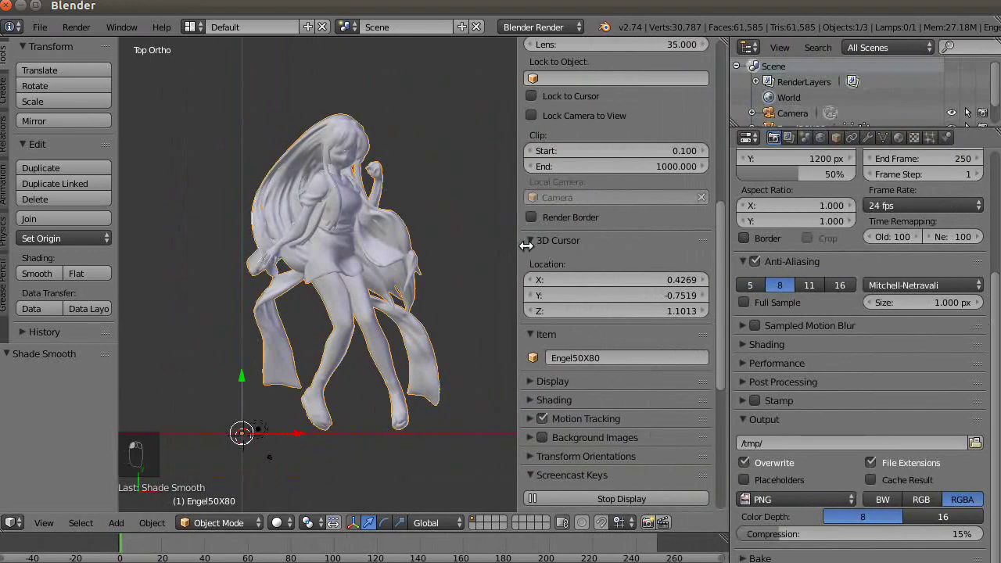
Step: Show the angel figure's material settings and collapse the Diffuse section to check the Shadeless option
click(897, 138)
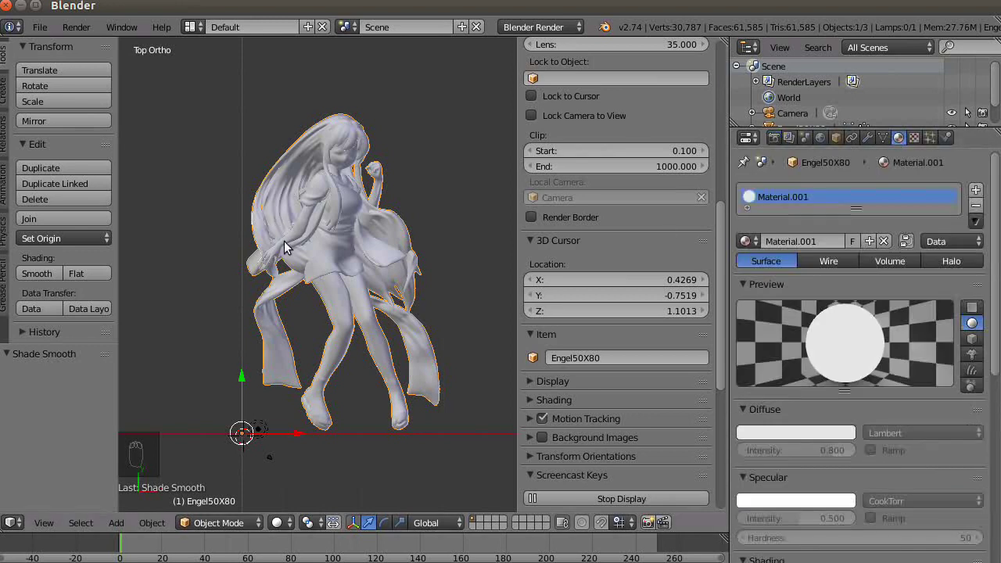
click(786, 428)
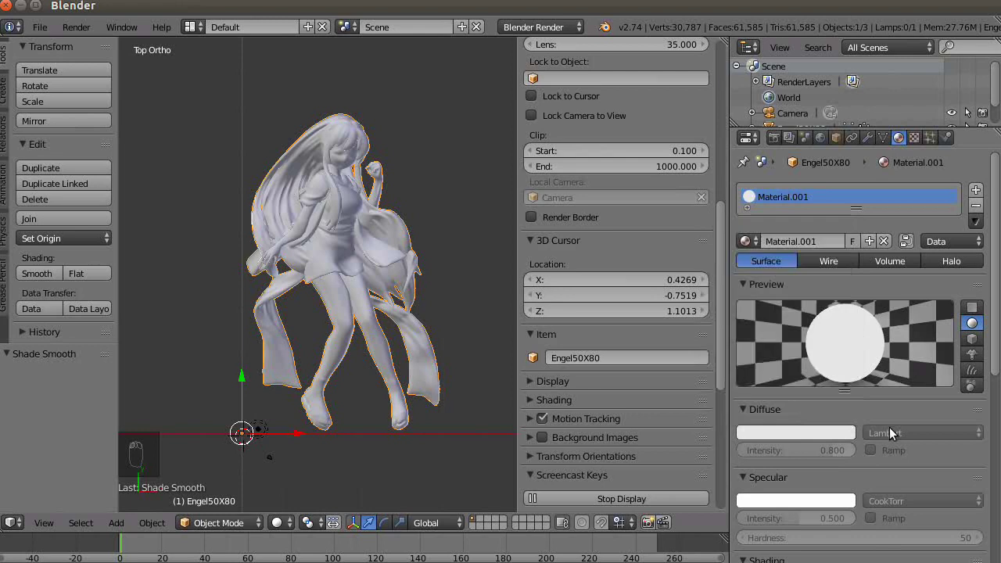
click(899, 409)
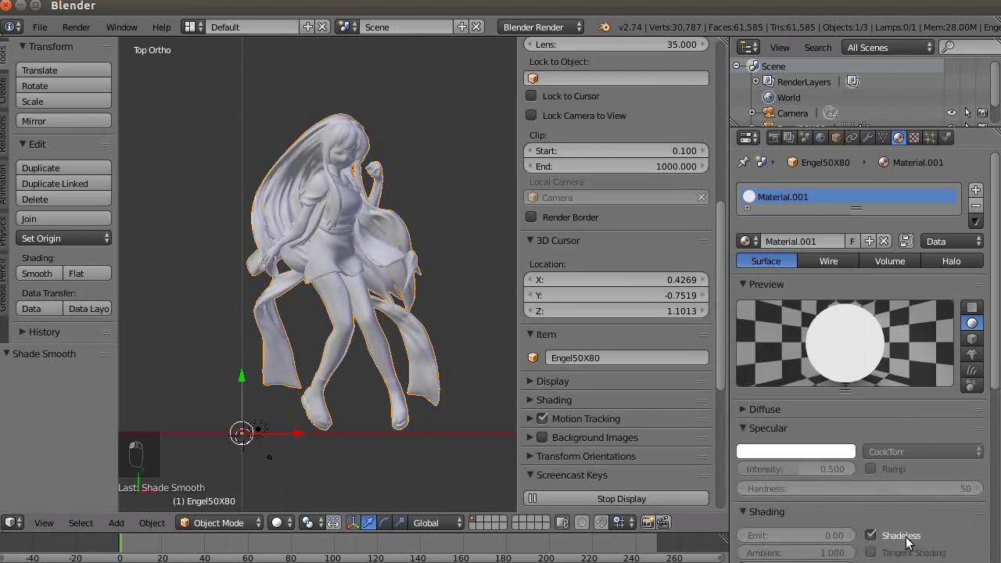
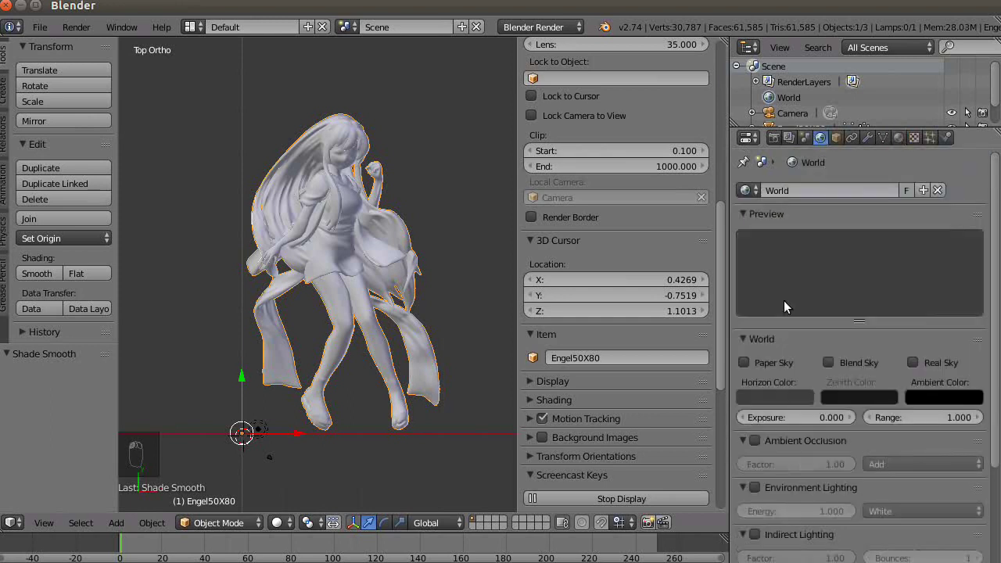
Step: Set the world's horizon color to black
click(777, 397)
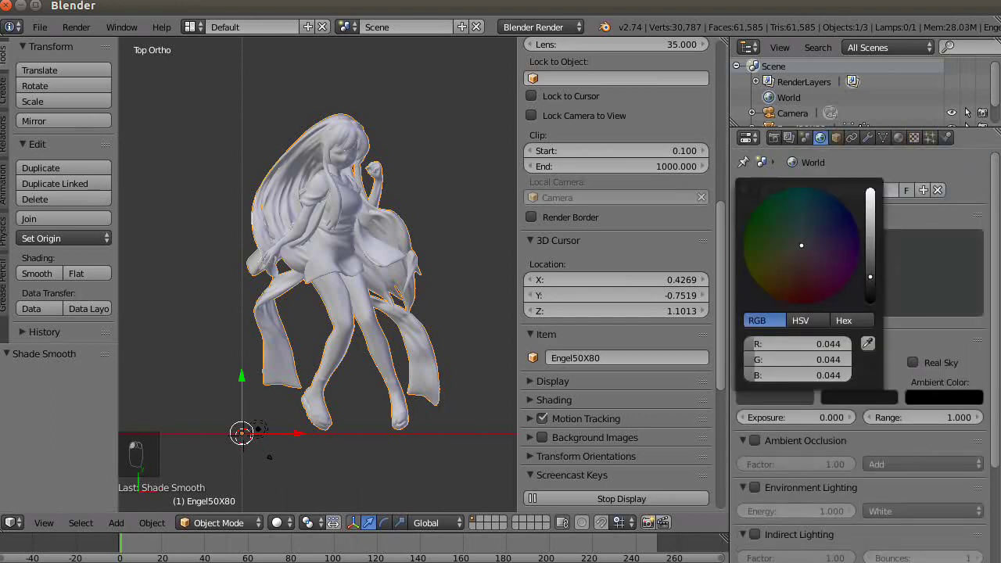
drag(871, 275, 871, 301)
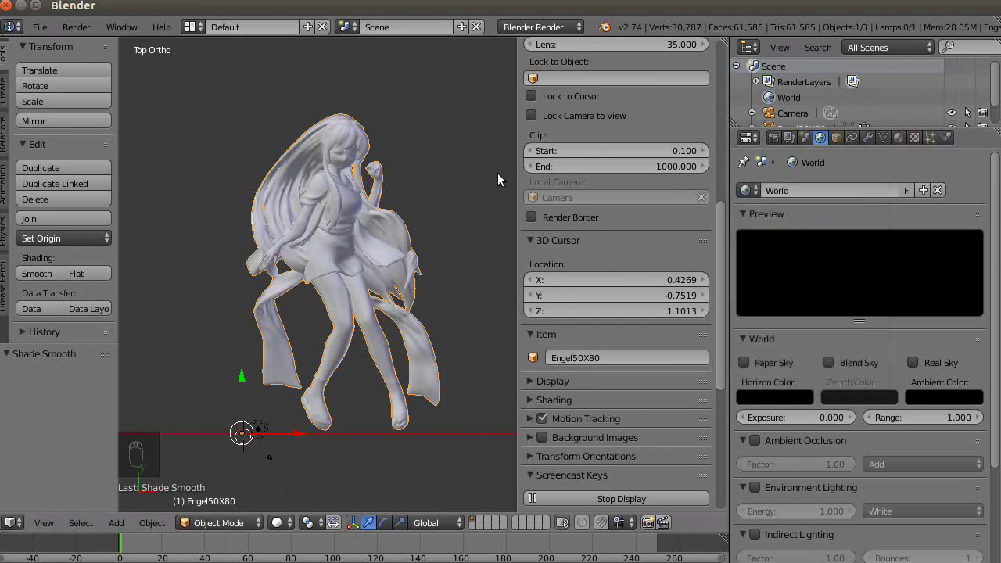
Step: Select the camera and set its rotation to 0° on X, 0° on Y and -90° on Z
click(796, 114)
right_click(797, 113)
click(787, 115)
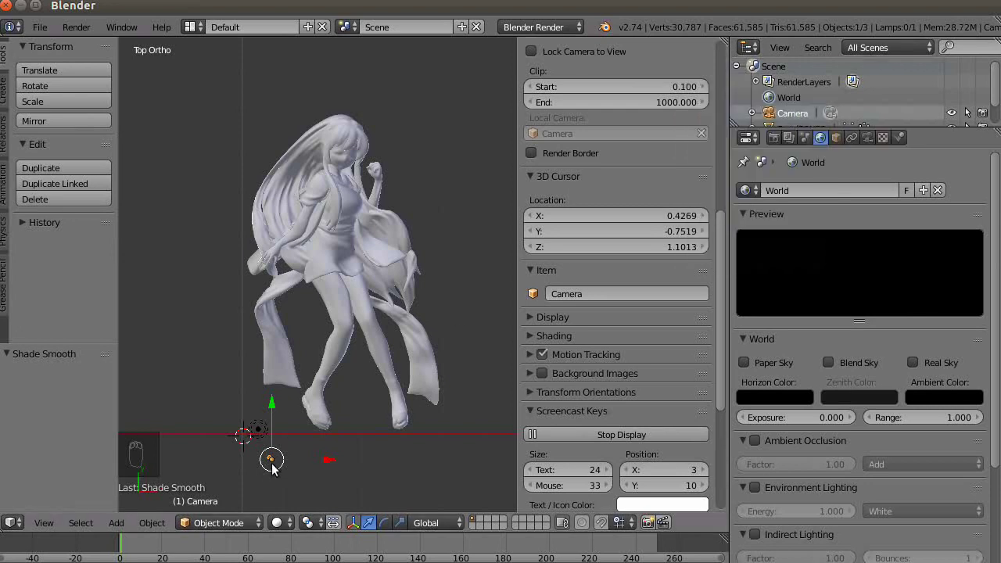
scroll(642, 310, up, 12)
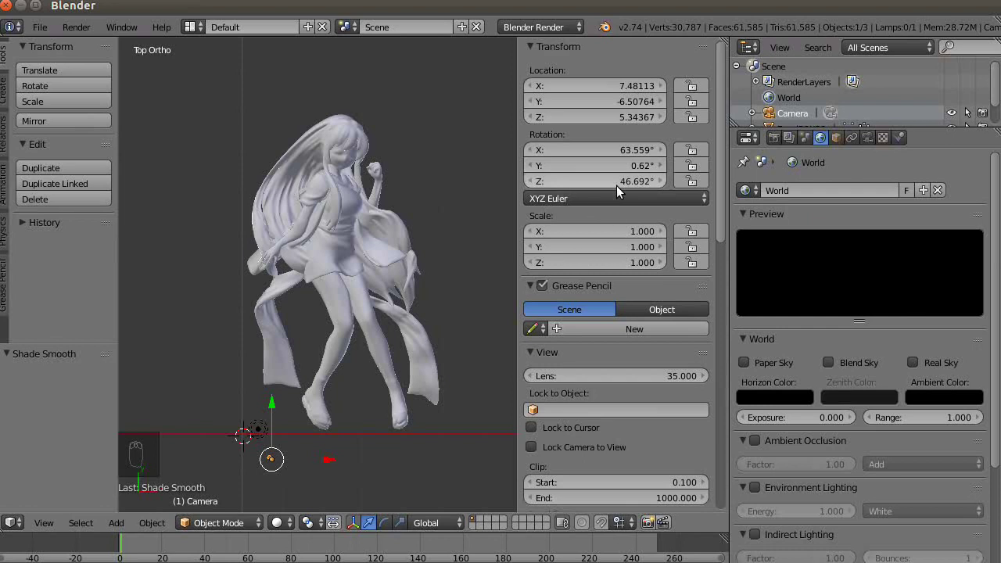
click(551, 150)
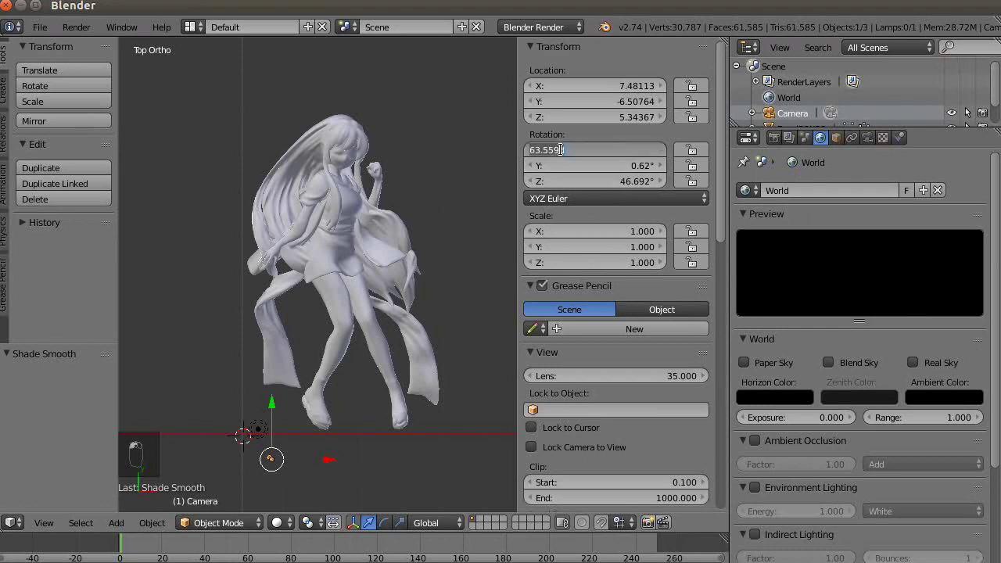
text(0)
key(Return)
click(572, 163)
text(0)
key(Return)
click(575, 181)
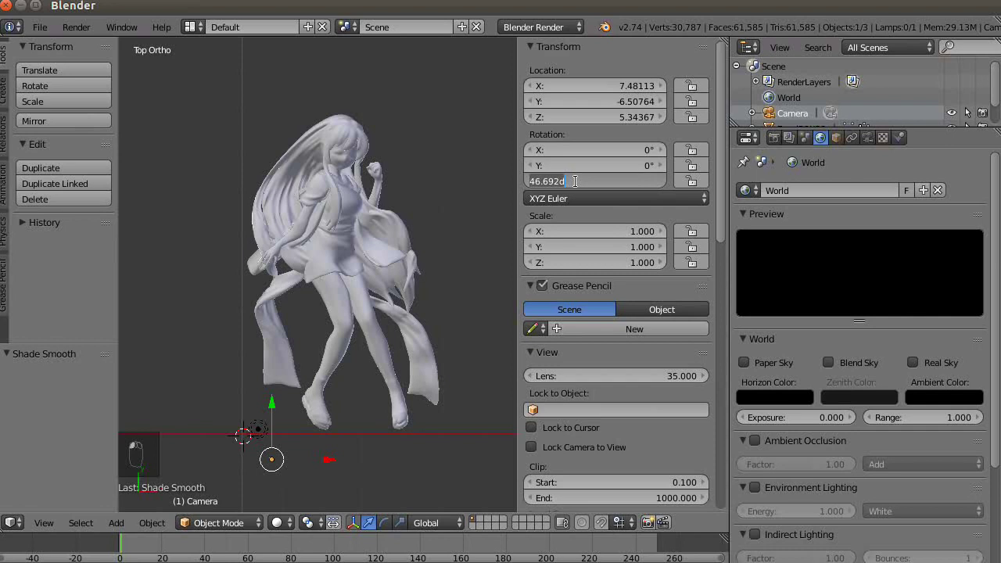
text(-90)
key(Return)
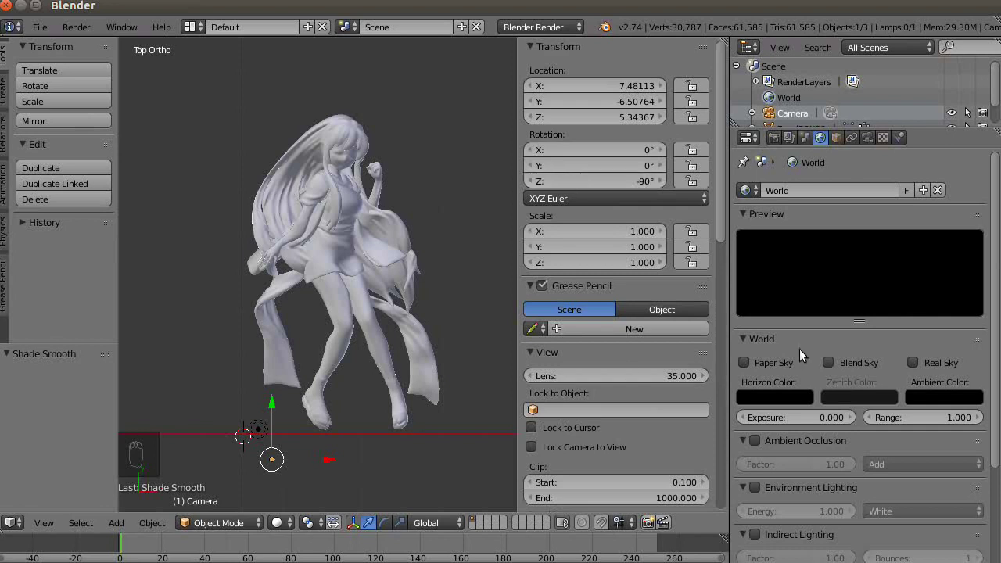
Step: Switch the camera lens to Orthographic and set its orthographic scale to 85
click(867, 138)
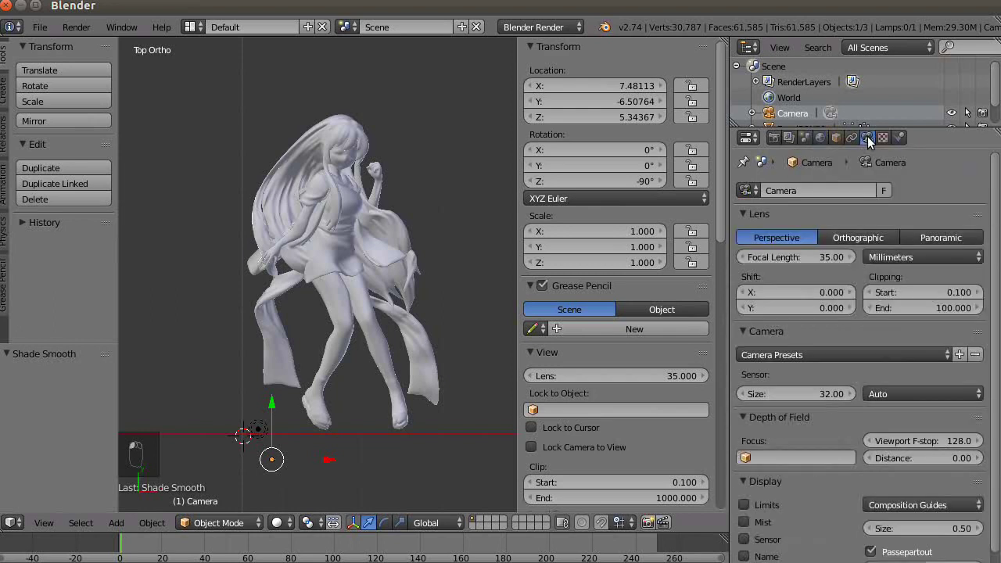
click(839, 239)
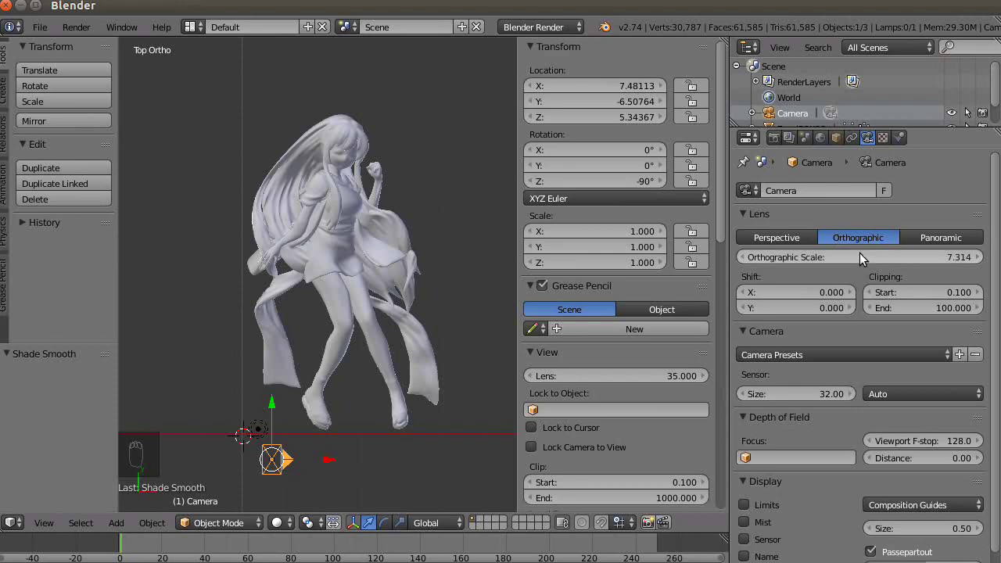
click(861, 254)
text(85)
key(Return)
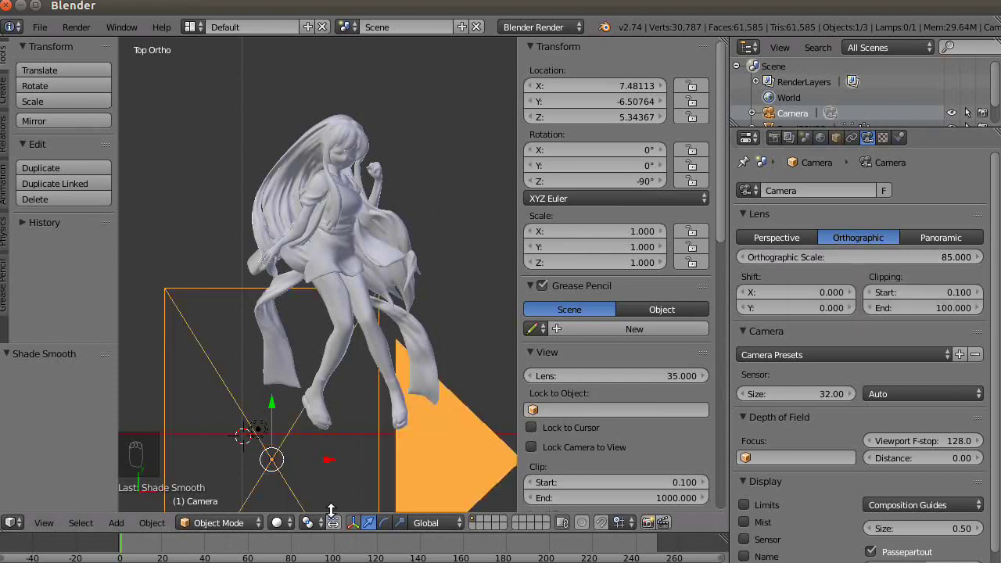
Step: Move the camera about 46.9 units along Y and 17.6 units along X so its frame surrounds the whole angel figure
key(g)
key(y)
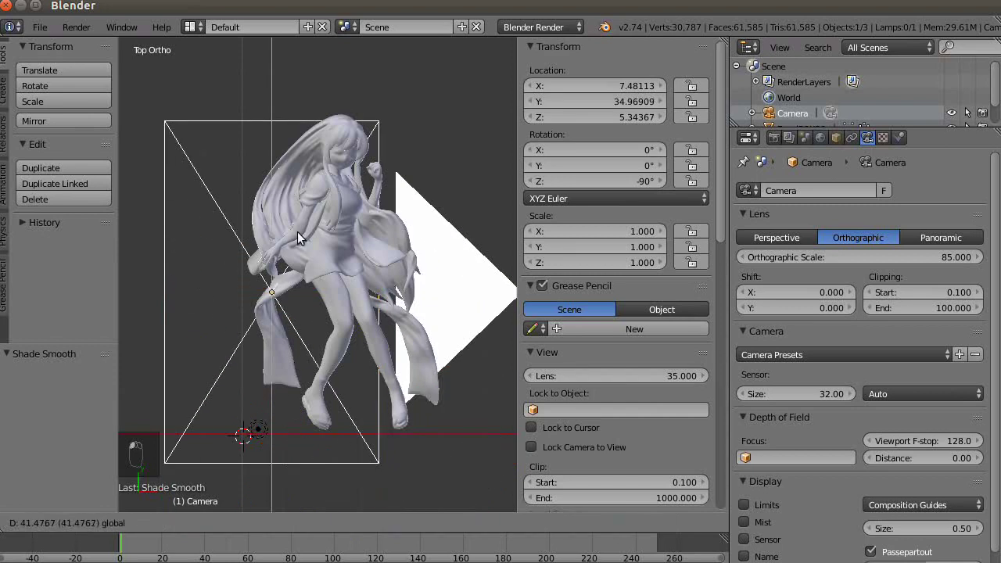
click(302, 219)
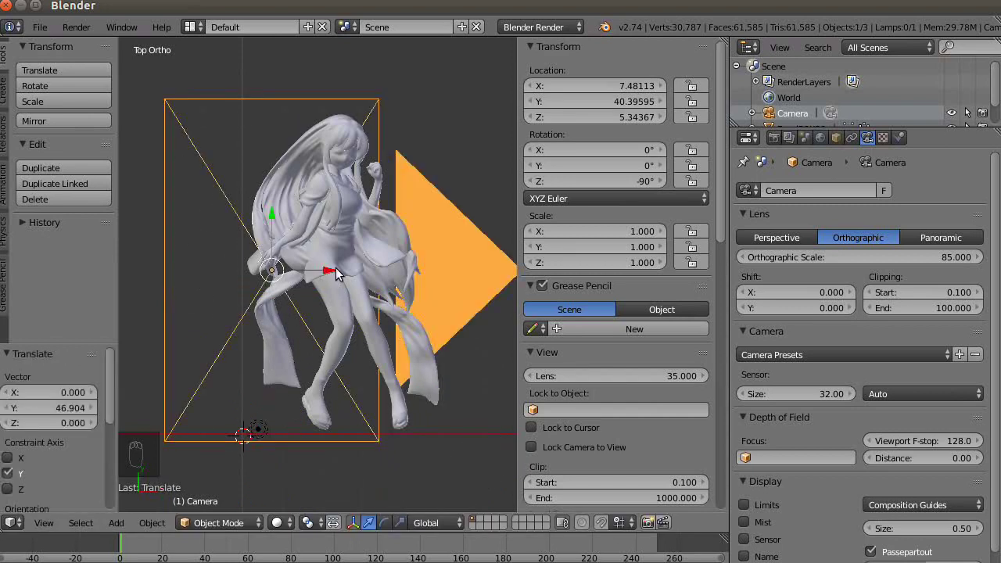
key(g)
key(x)
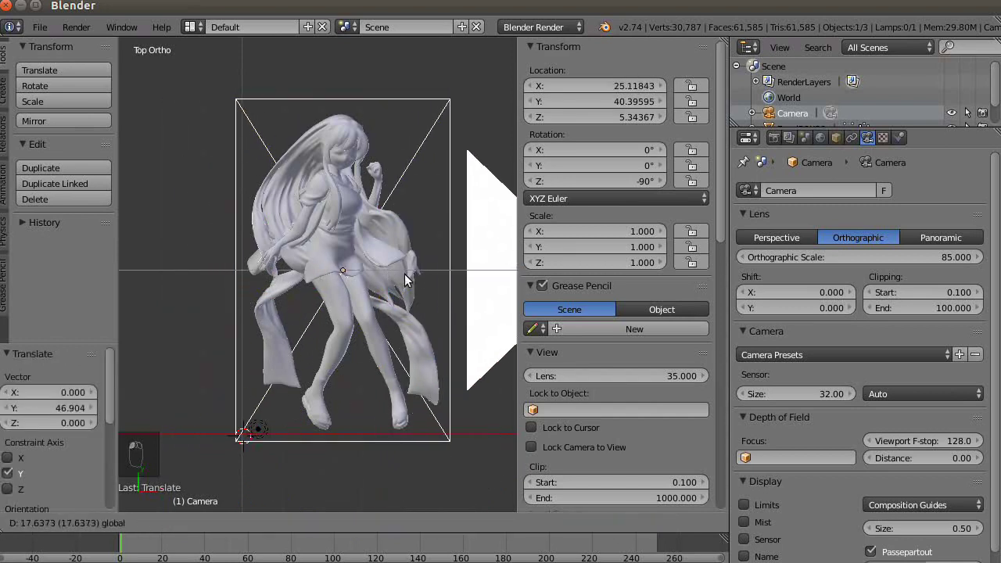
click(404, 274)
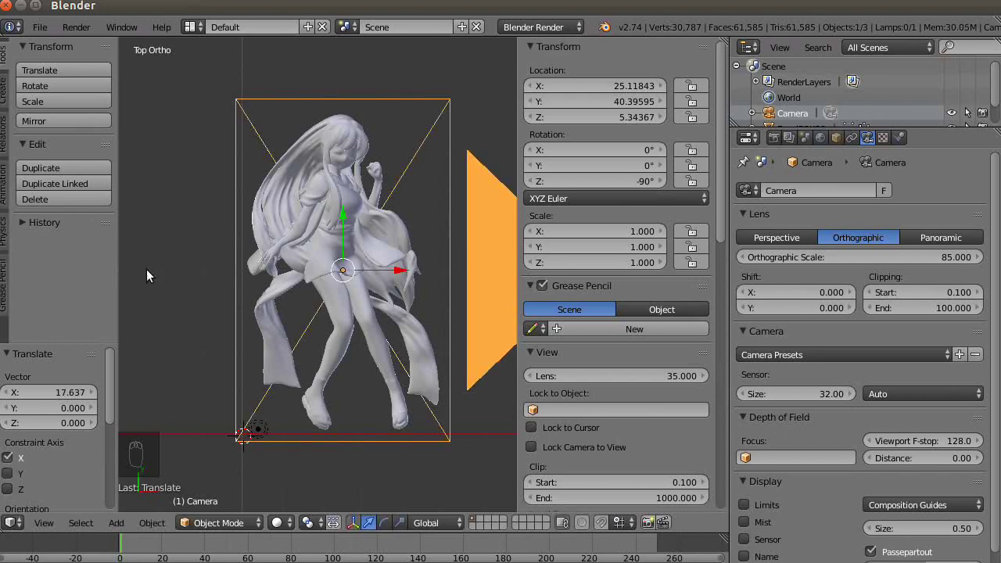
Step: In front view, raise the camera about 47.1 units along Z so that it sits above the figure
key(KP_1)
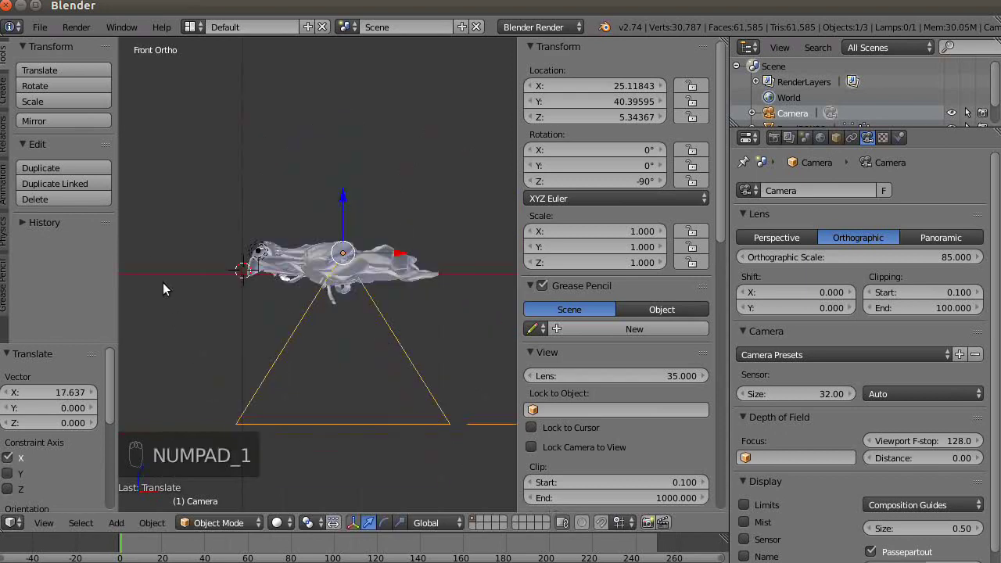
key(g)
key(z)
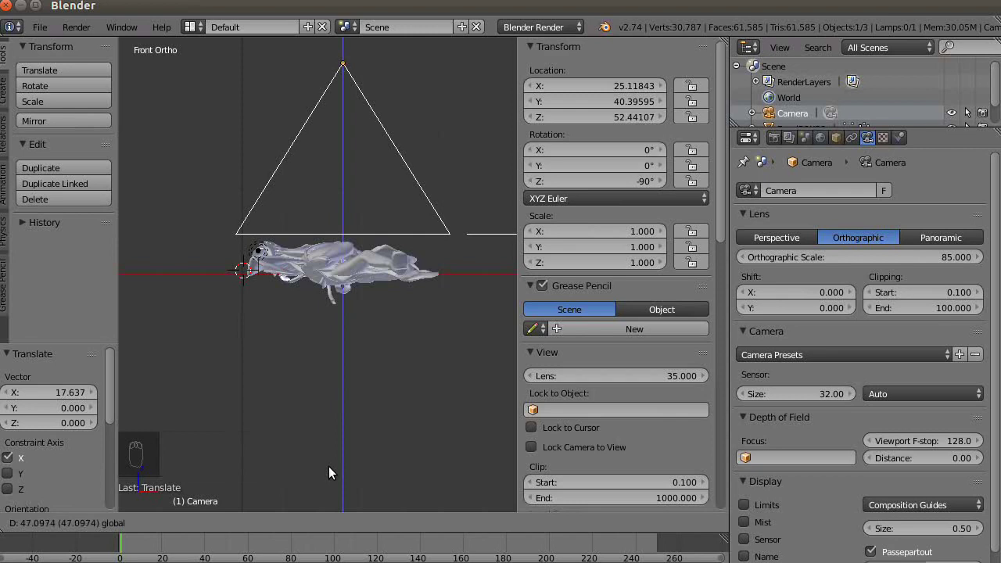
click(329, 469)
Step: Turn on the camera's Mist display and enable the Mist pass for the render layer
scroll(801, 516, down, 1)
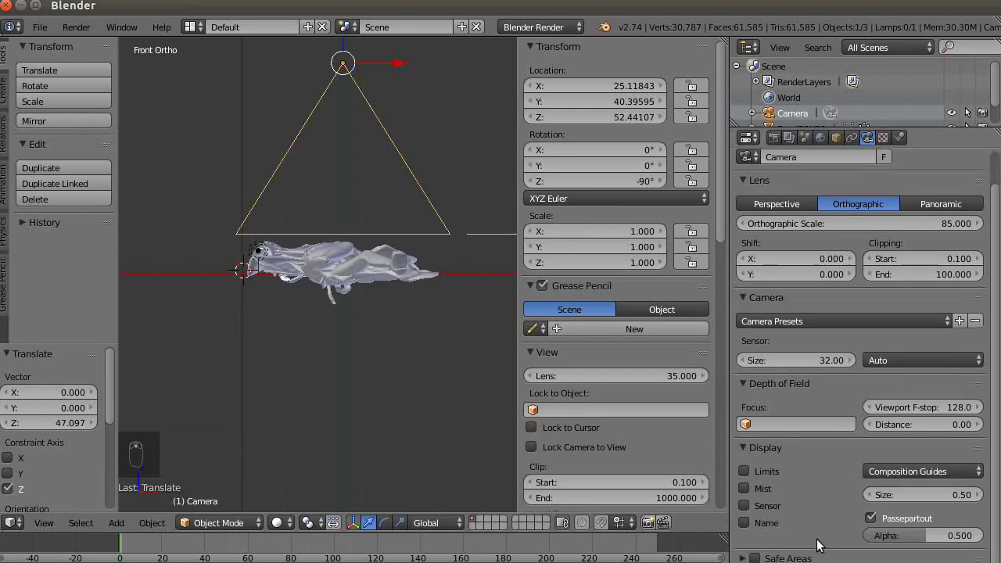
click(742, 486)
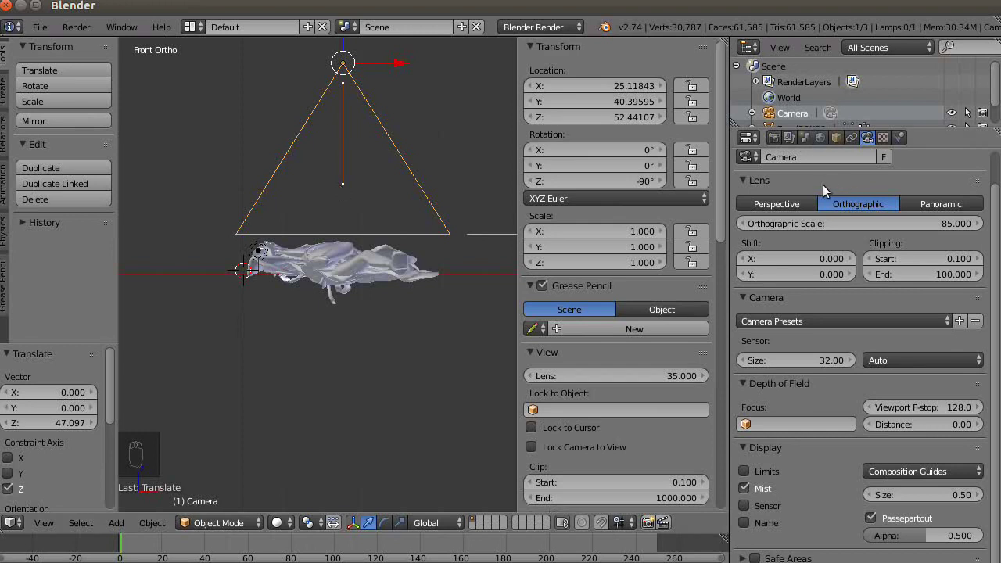
click(789, 137)
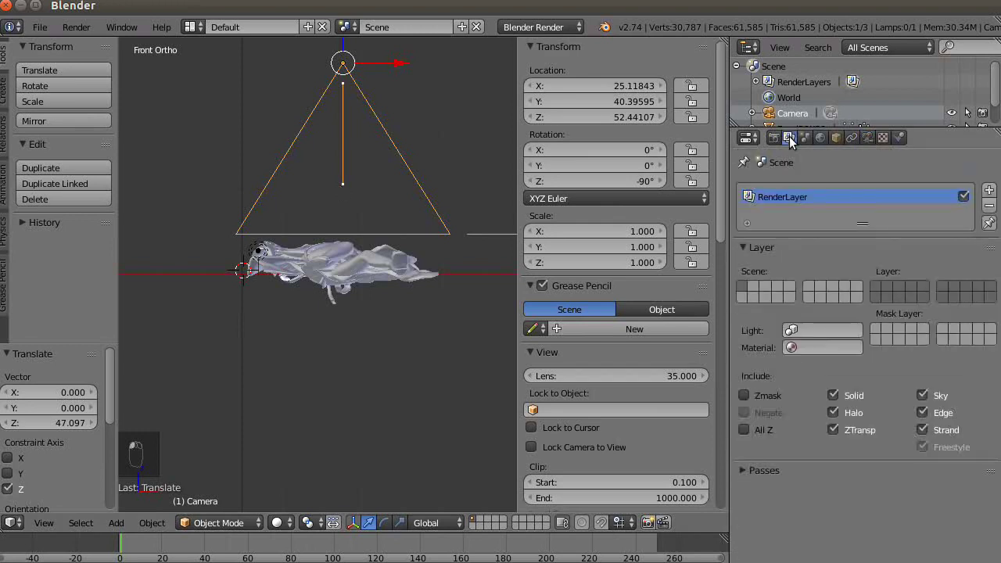
click(742, 471)
scroll(751, 488, down, 1)
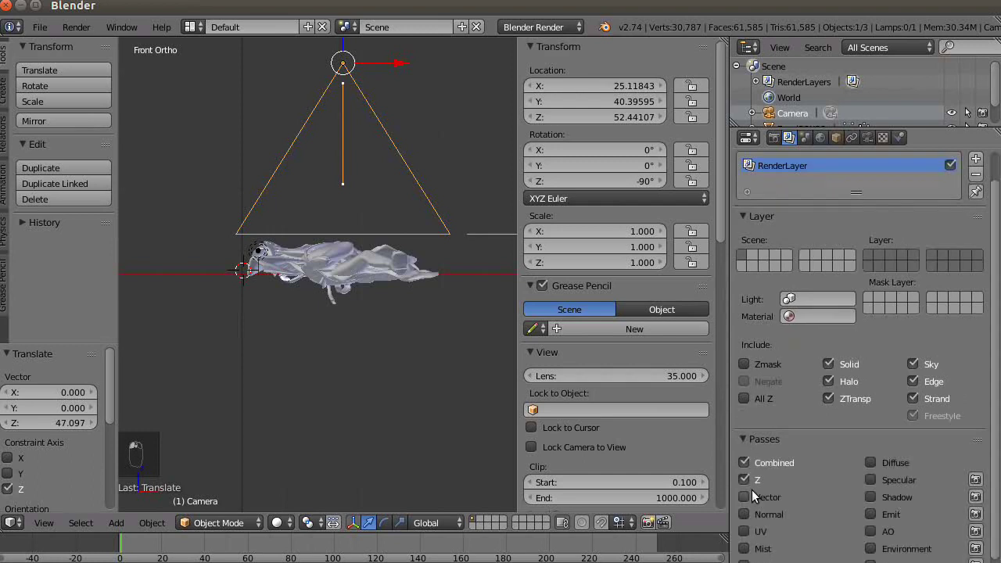
click(743, 548)
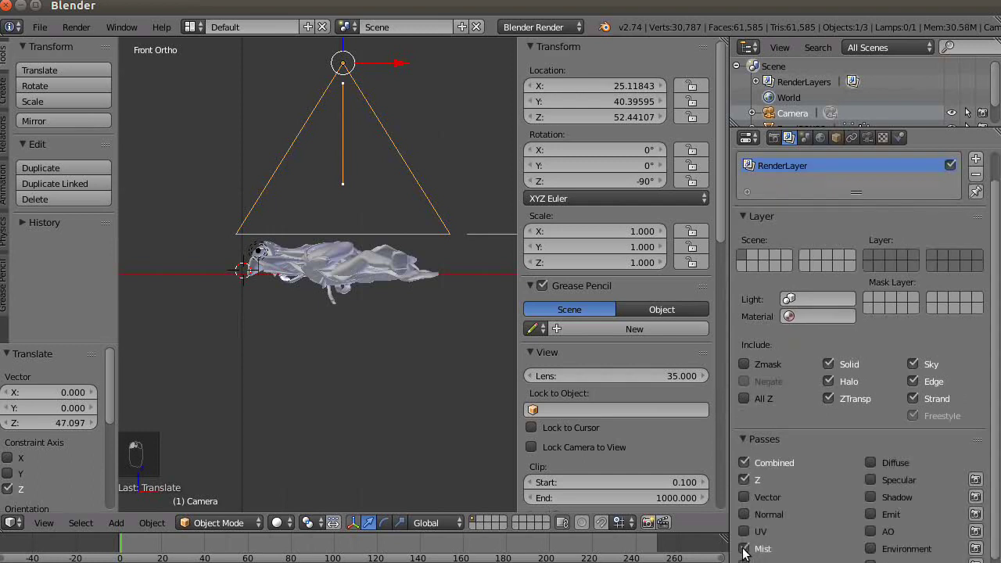
Step: Enable Mist in the world settings and bring its distance values into view
click(804, 139)
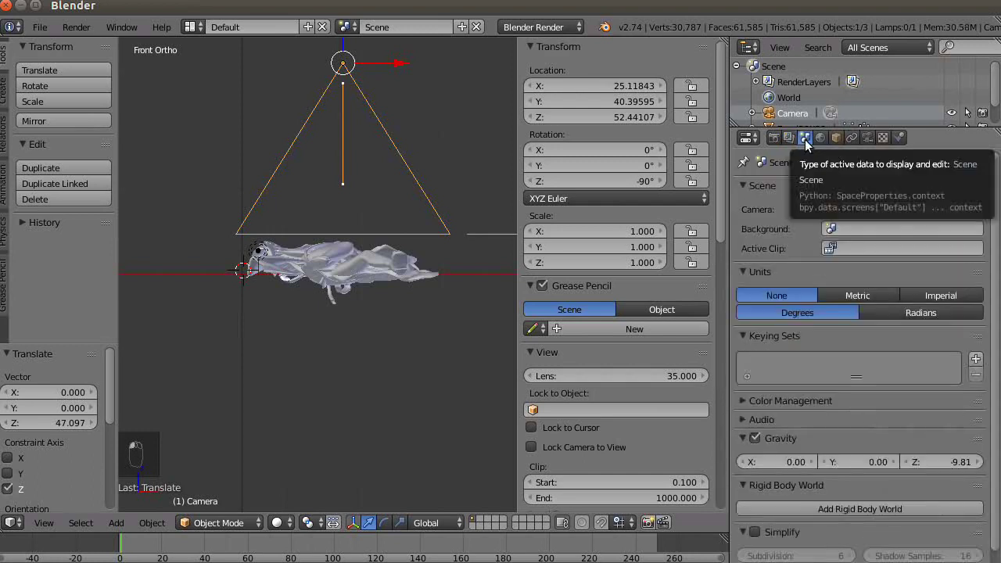
scroll(807, 243, down, 1)
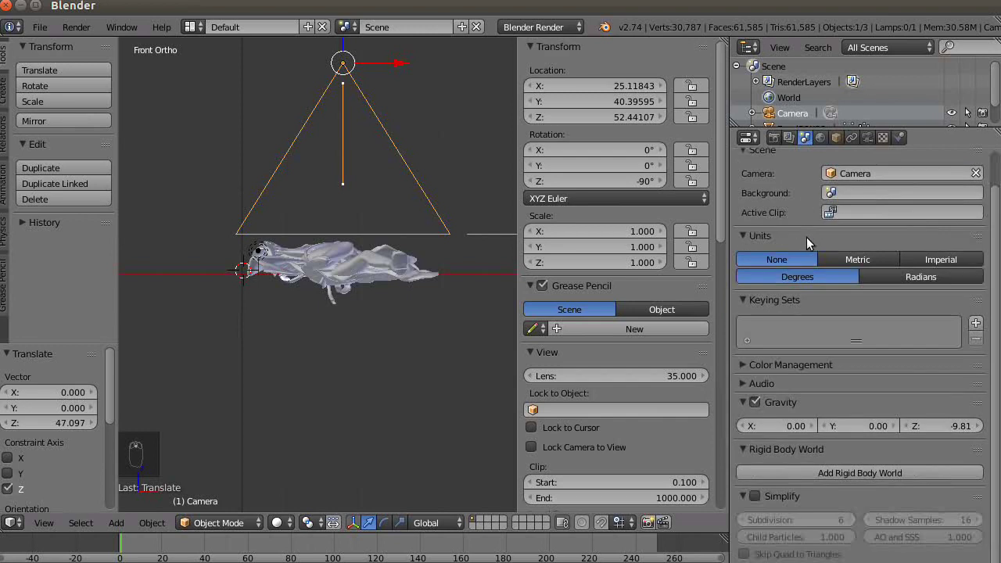
click(820, 138)
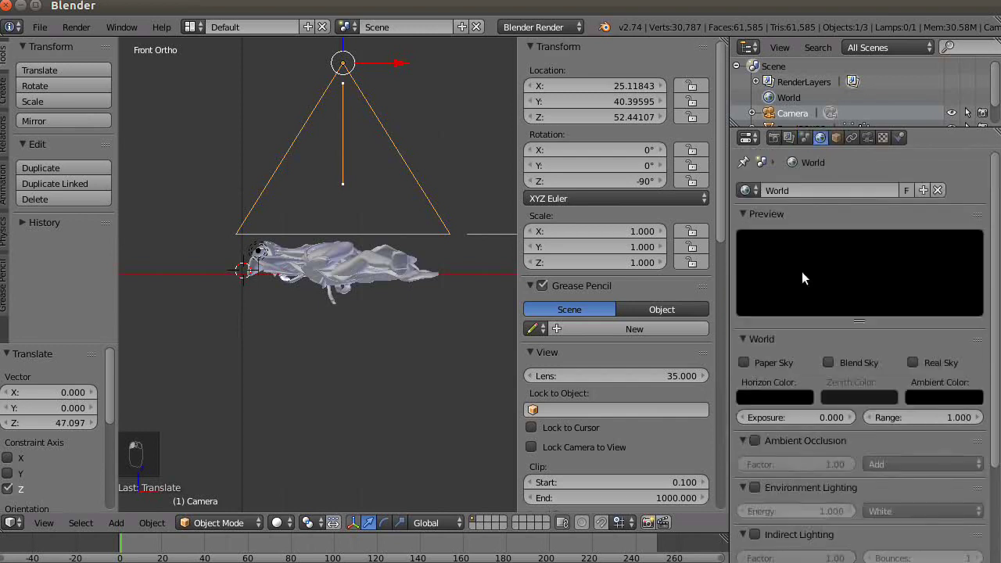
scroll(780, 384, down, 3)
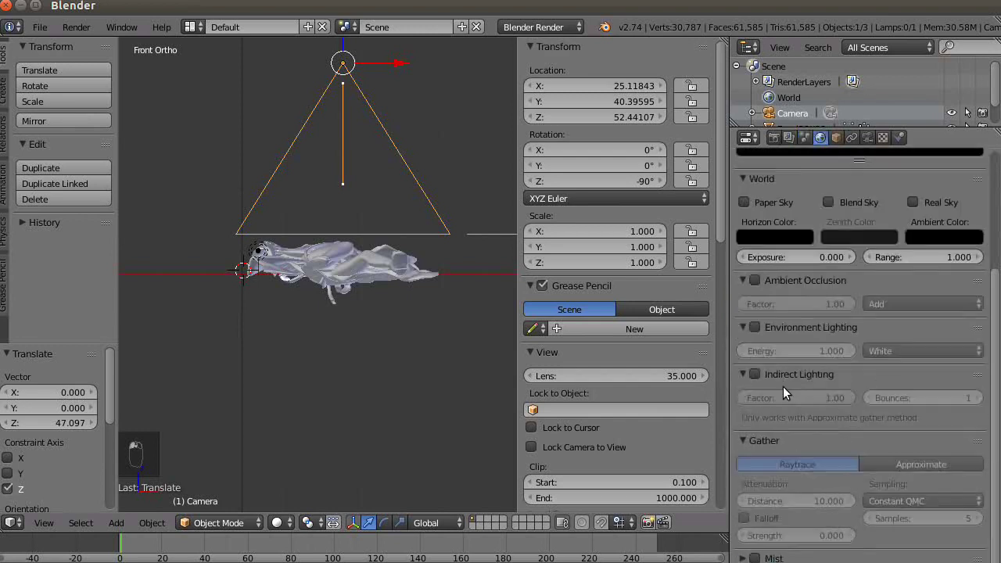
click(755, 557)
scroll(742, 557, down, 2)
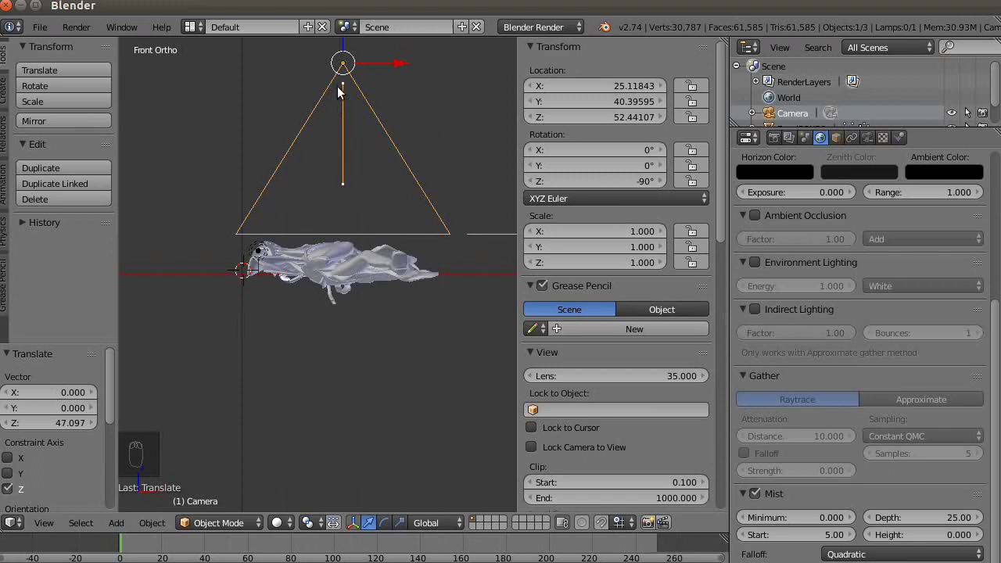
Step: Try mist start distances of 40 and 42 to place the mist range over the figure
click(792, 534)
text(40)
key(Return)
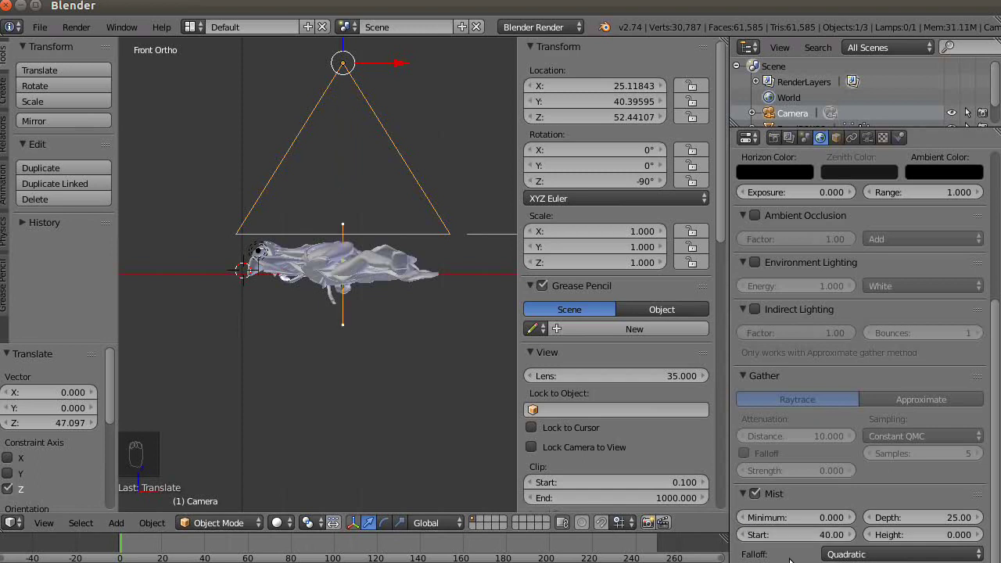
click(780, 534)
text(42)
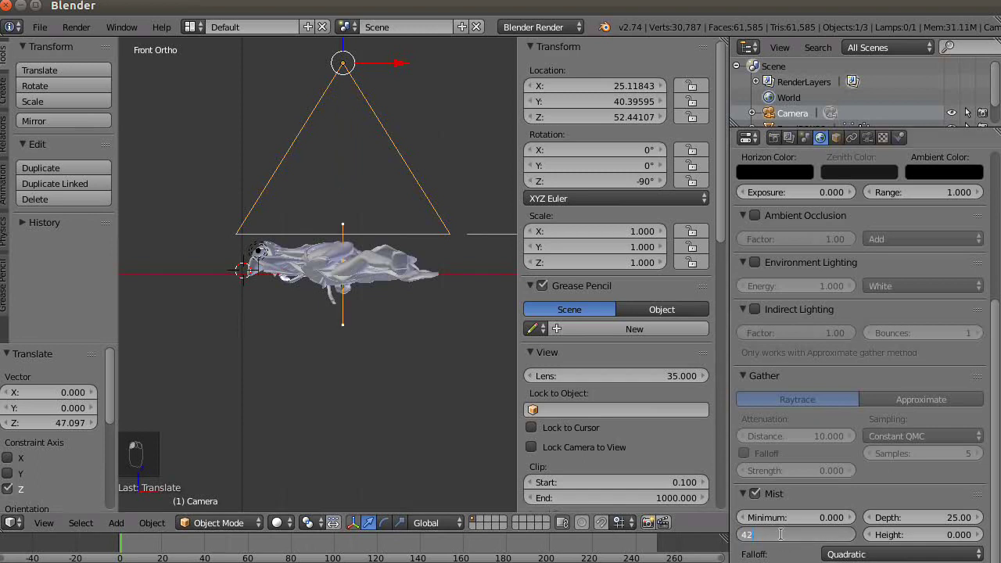
key(Return)
Step: Set the mist start to 44 and its depth to 9, checking the range against the figure's height
scroll(412, 312, up, 5)
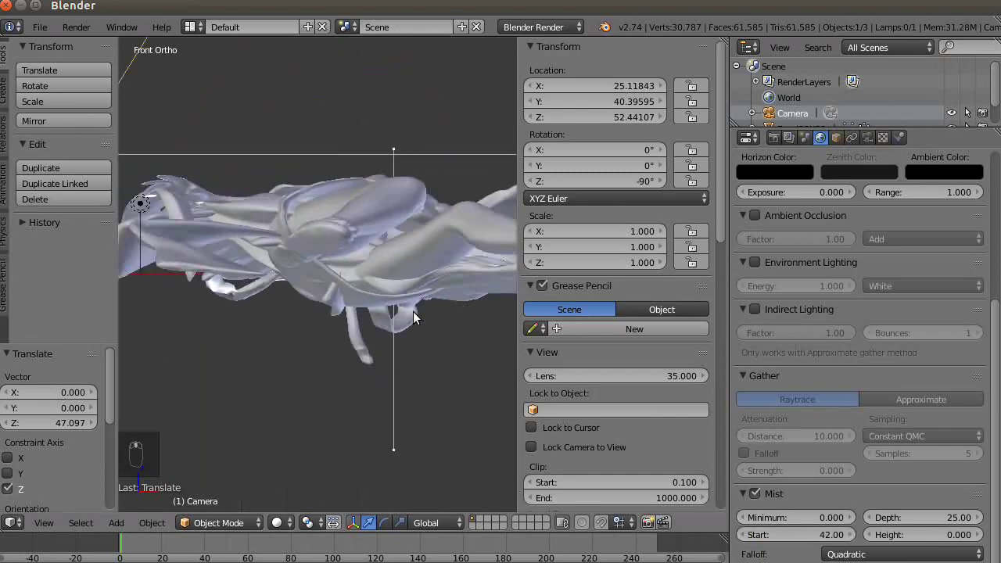
click(820, 534)
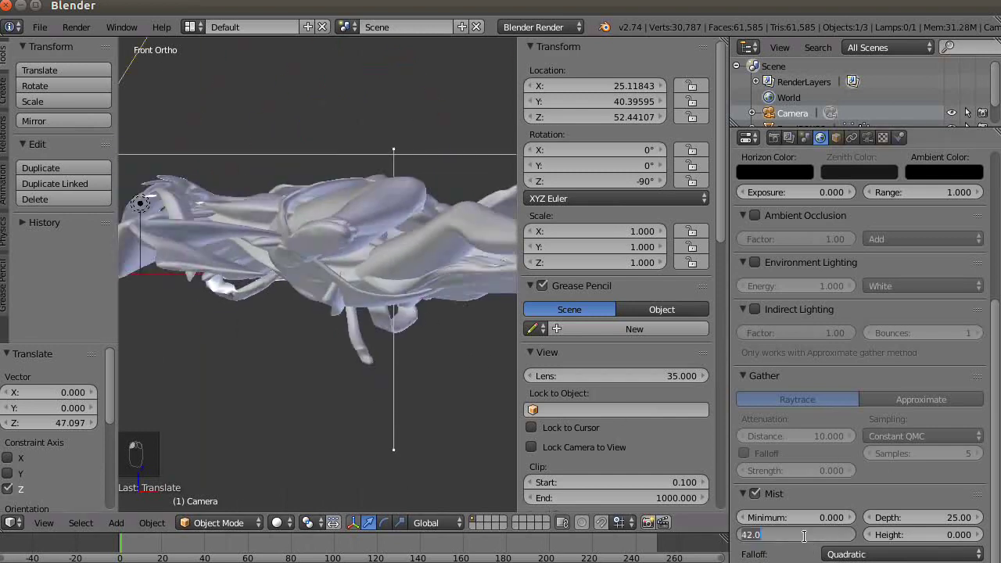
text(44)
key(Return)
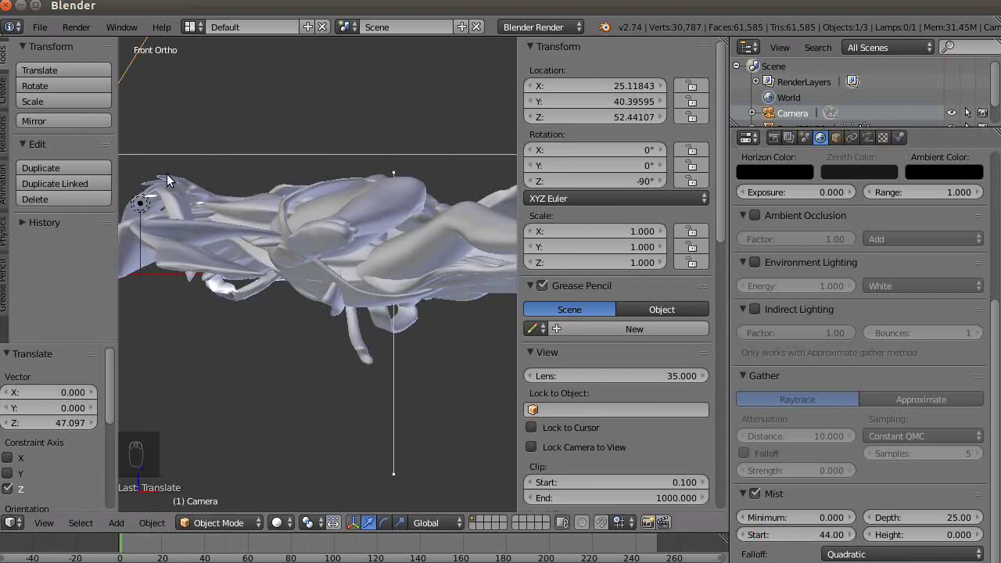
click(931, 516)
text(9)
key(Return)
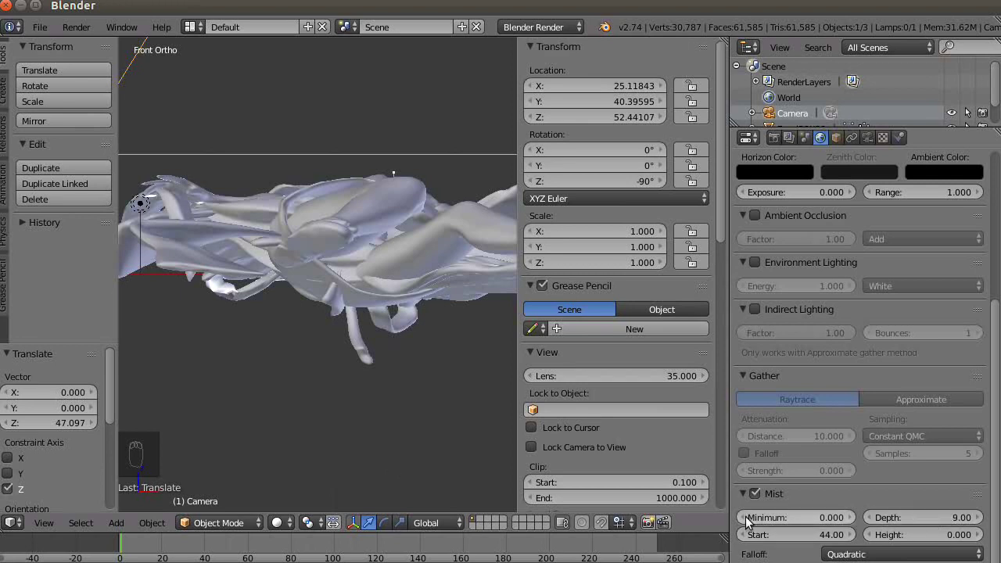
Step: Move the camera about -32.1 units along X so the mist range line stands beside the figure
scroll(691, 491, down, 3)
scroll(336, 419, up, 2)
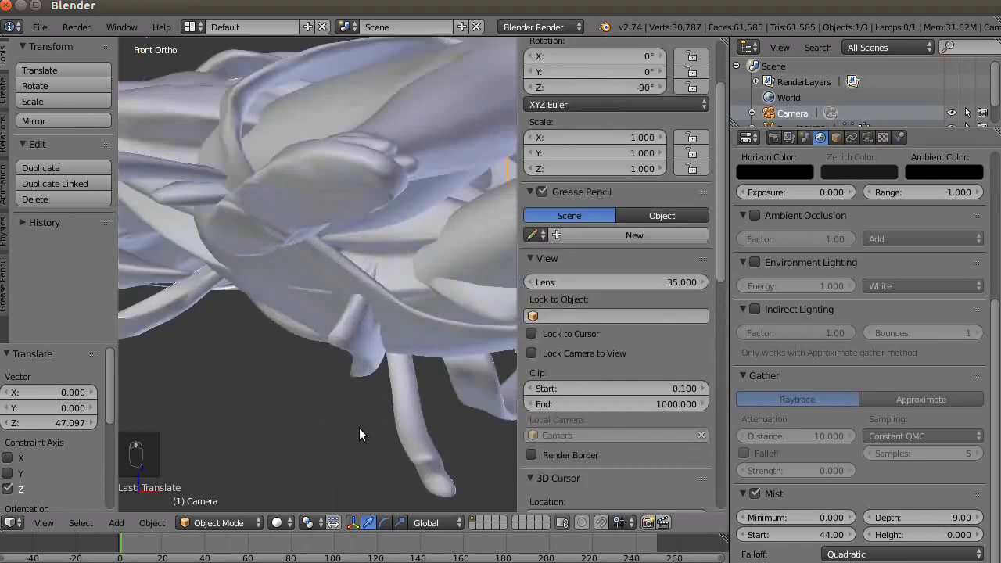
scroll(356, 432, down, 5)
scroll(364, 434, down, 2)
scroll(357, 377, down, 2)
key(g)
key(x)
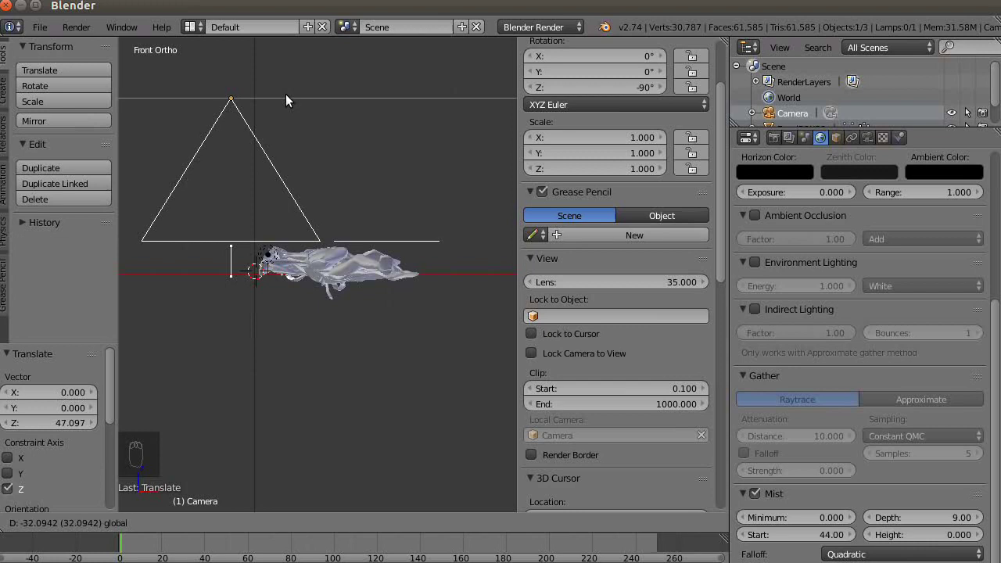
click(286, 97)
scroll(185, 250, up, 3)
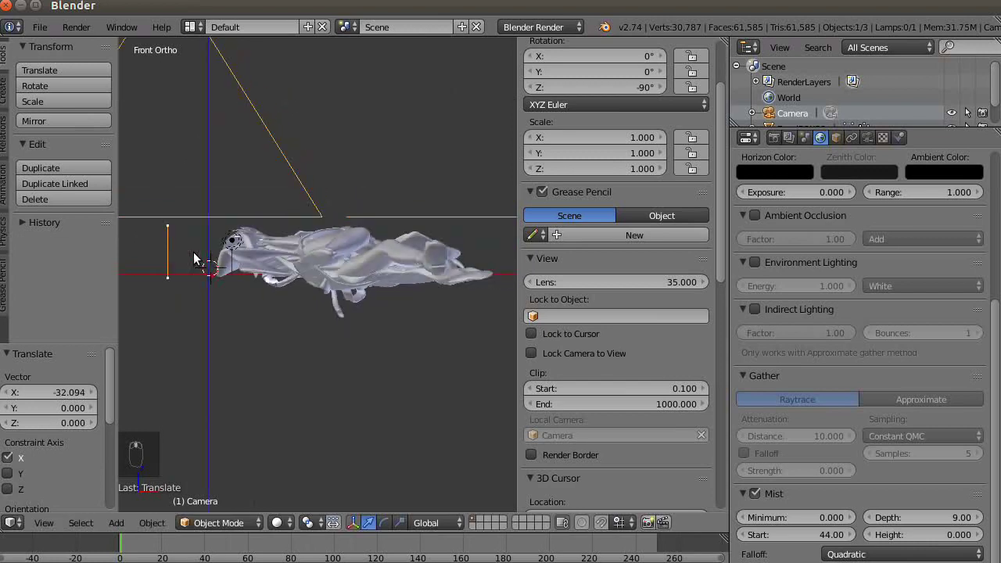
Step: Set the mist start distance to 43
click(817, 535)
text(43)
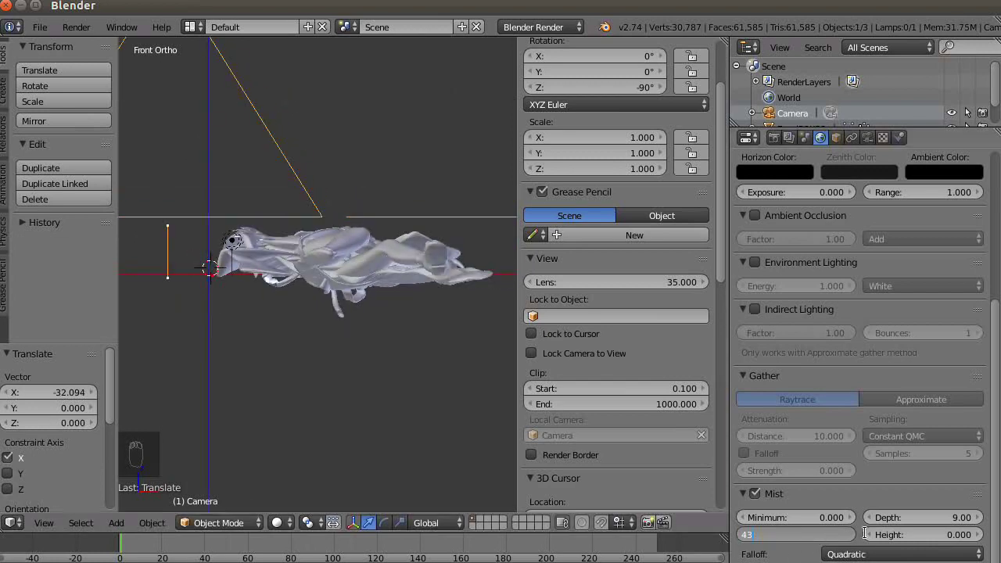
key(Return)
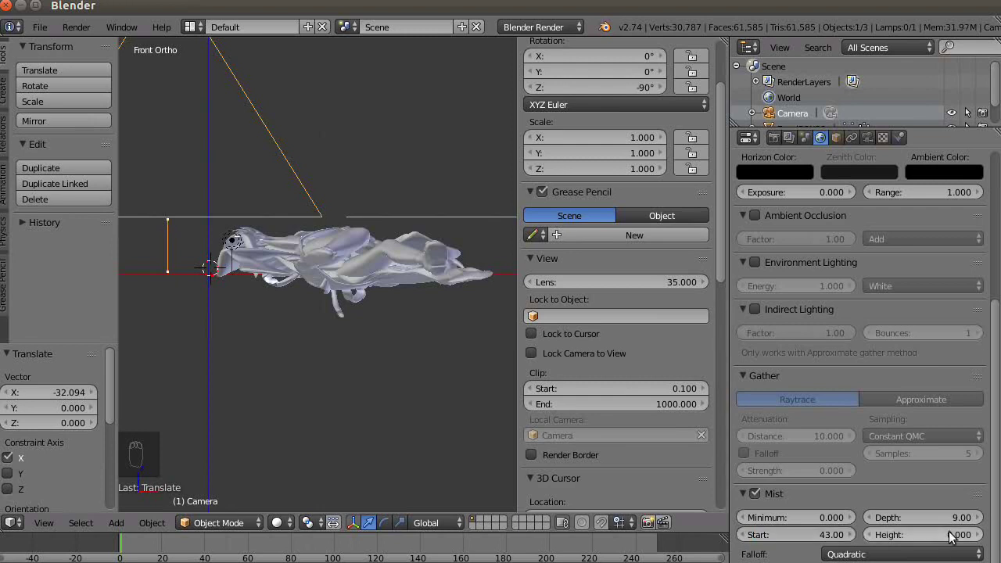
Step: Set the world mist depth to 10 and check the extended range line against the figure
click(953, 519)
text(10)
key(Return)
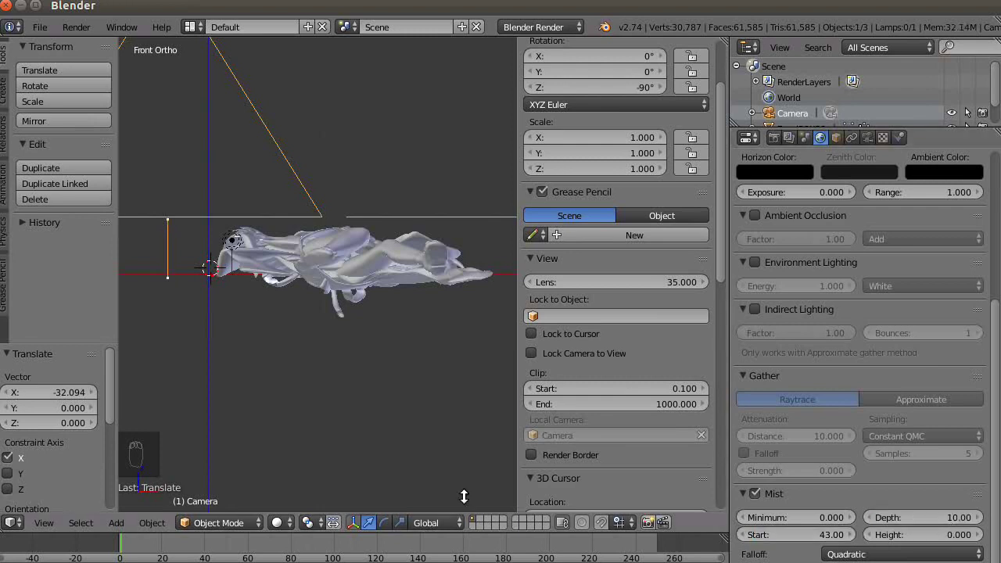
scroll(305, 294, up, 5)
scroll(306, 298, down, 5)
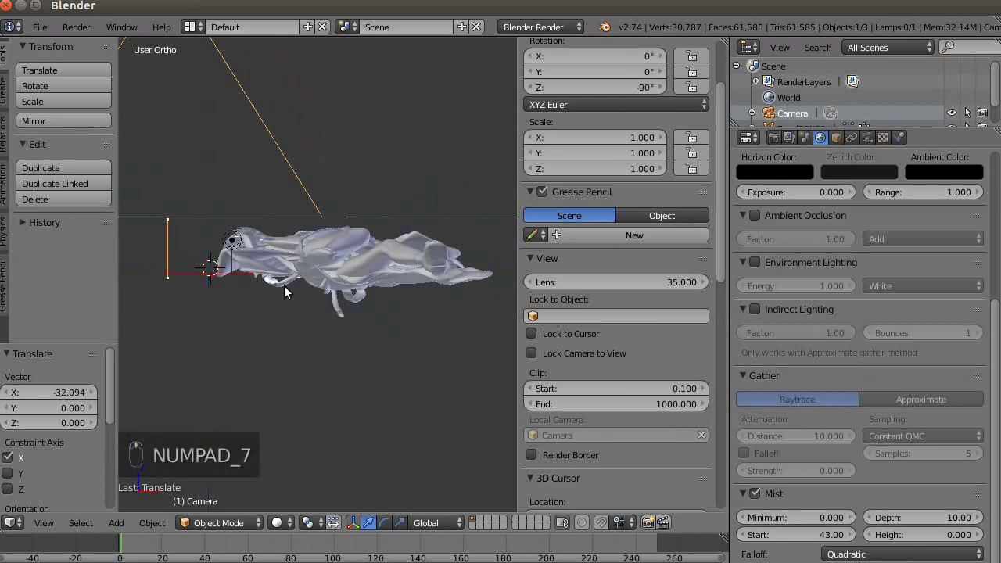
Step: From the top view, move the camera about 32 units along X back over the figure and render the image
key(KP_7)
scroll(296, 285, down, 2)
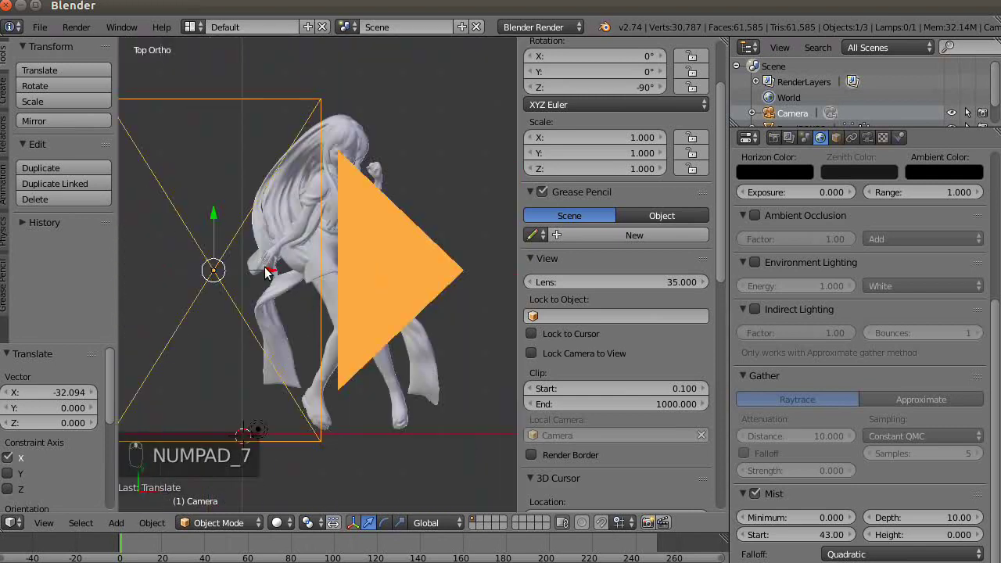
key(g)
key(x)
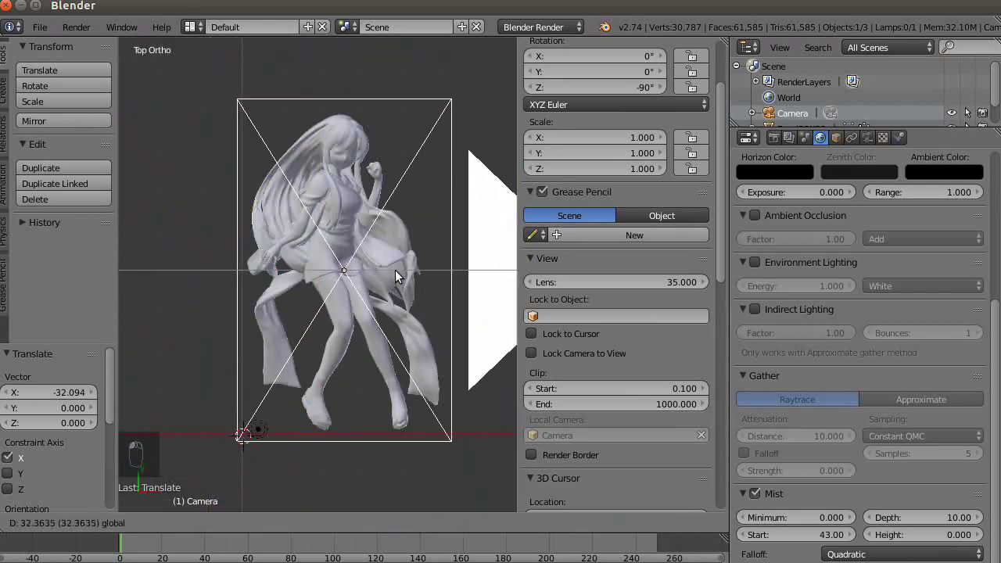
click(387, 276)
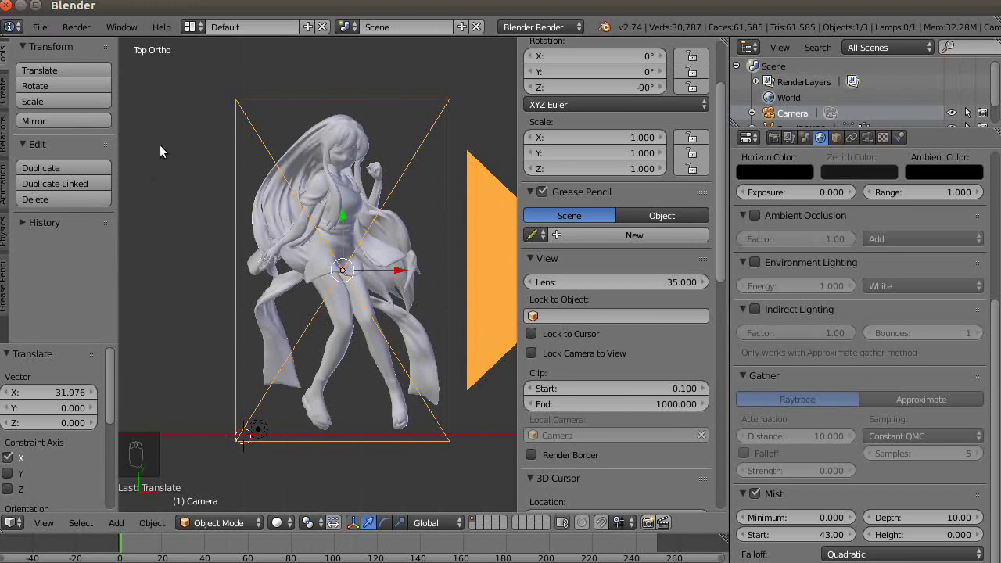
key(F12)
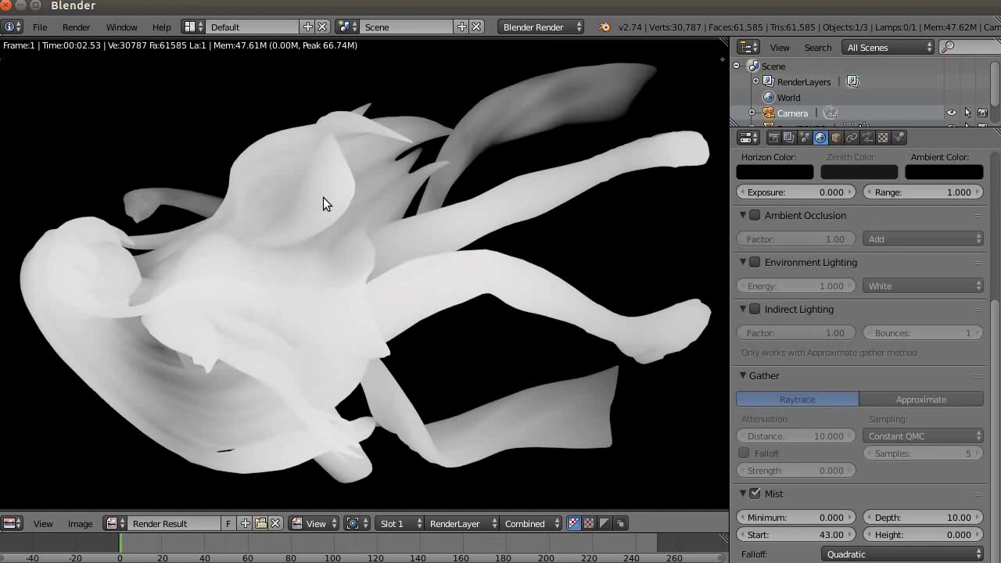
key(Escape)
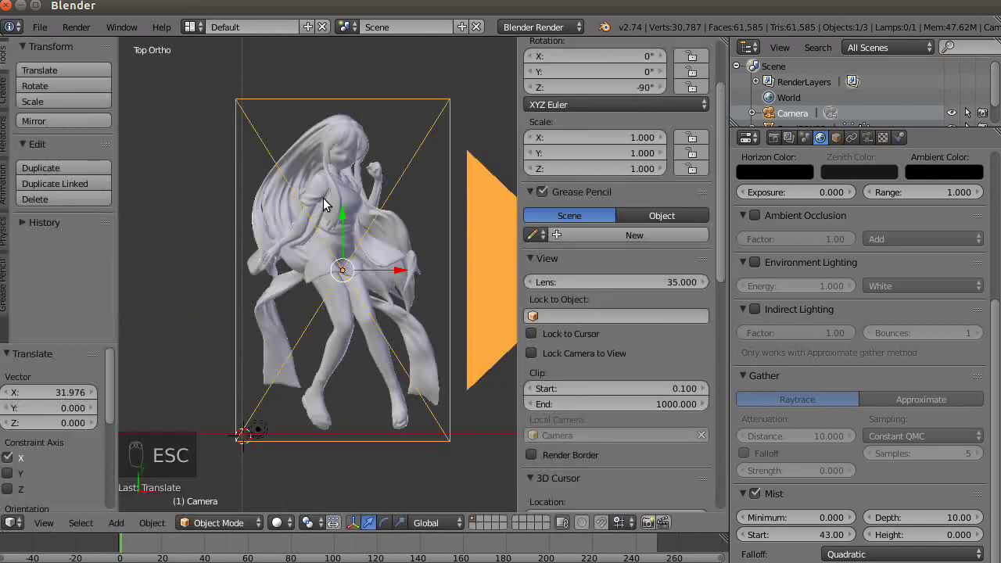
Step: Set the world's horizon color to white
click(770, 168)
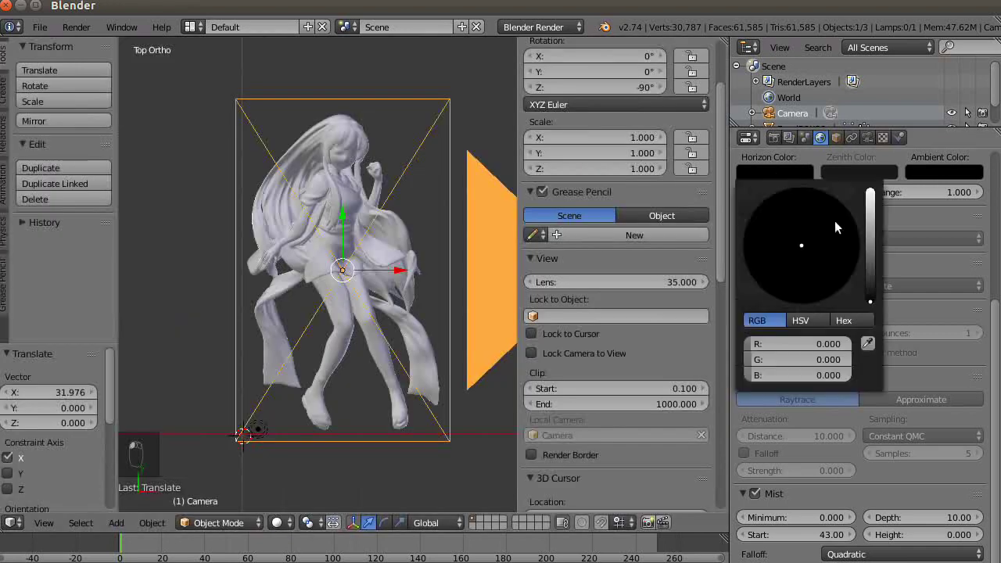
drag(870, 289, 870, 192)
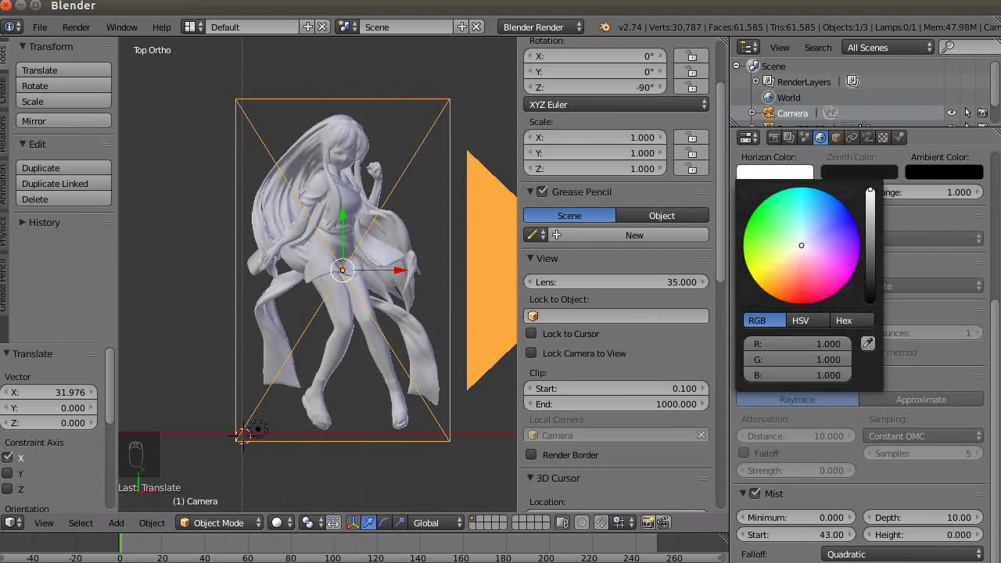
Step: Select the angel figure and set its material's specular color to black
right_click(269, 226)
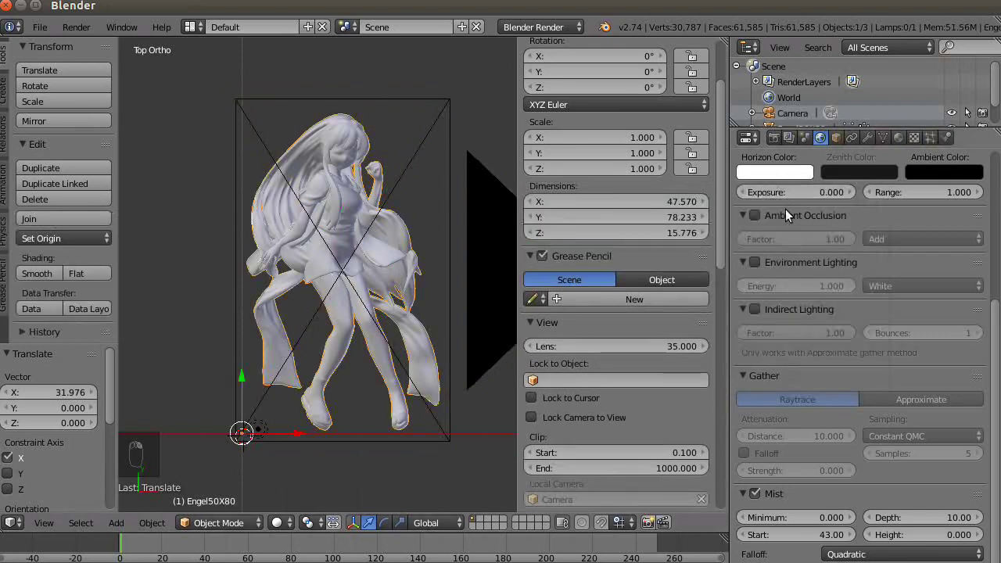
click(897, 138)
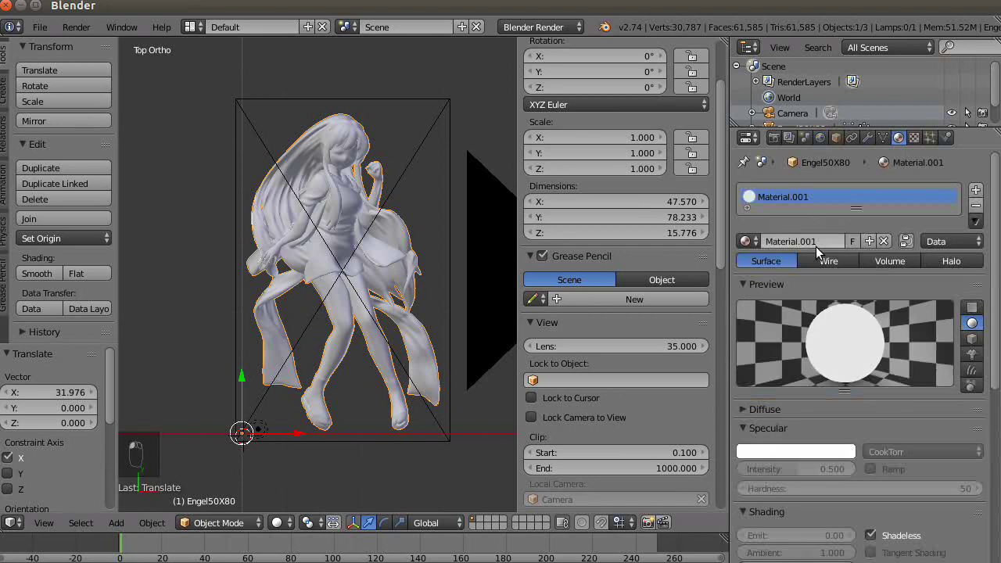
click(782, 451)
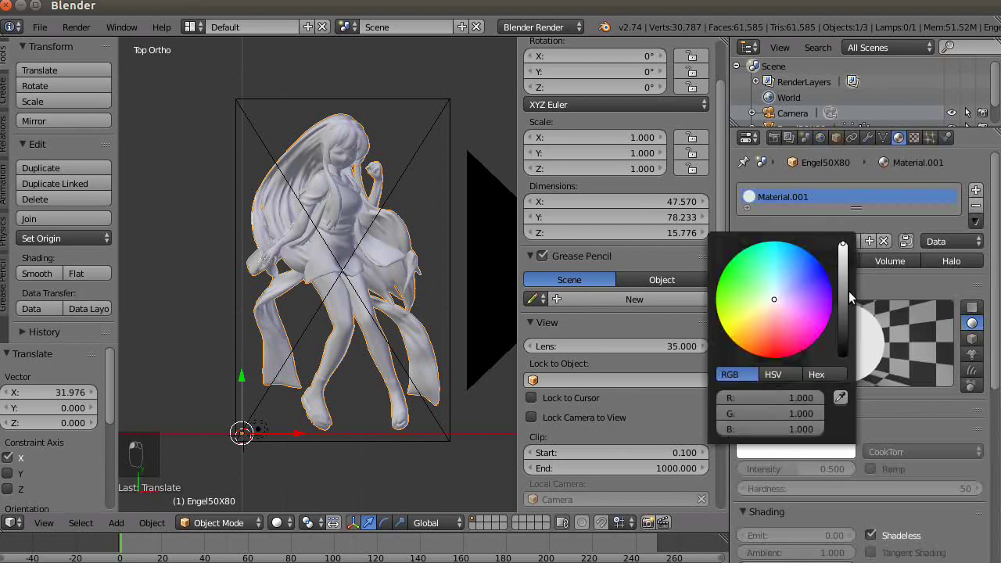
drag(842, 258, 841, 379)
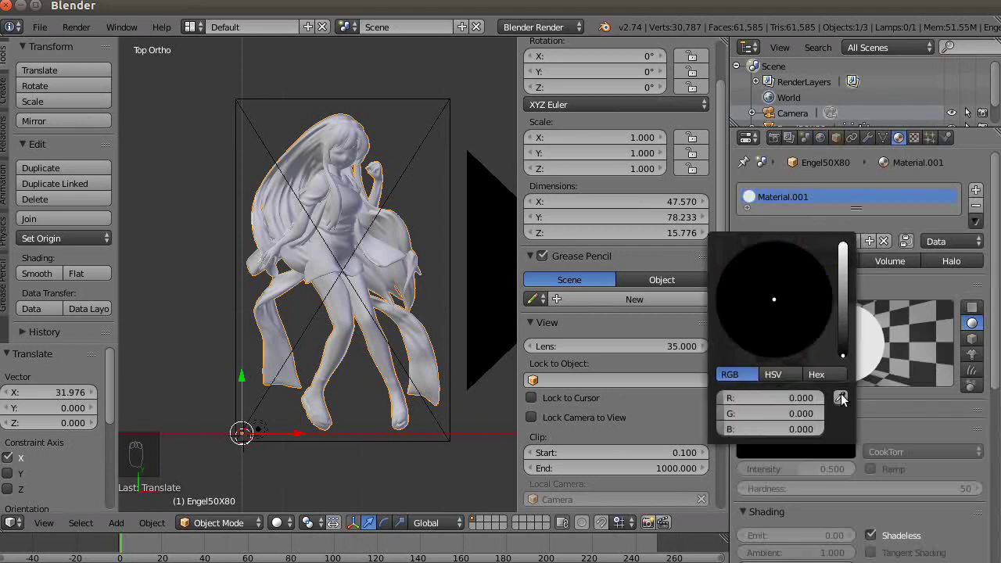
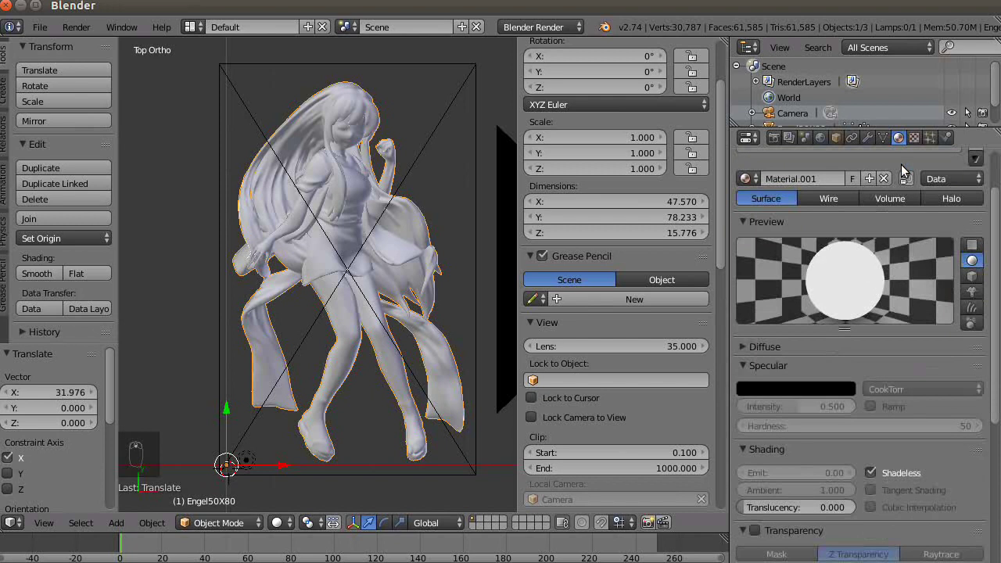
Step: Set the figure material's diffuse color to black and render the image to check the depth shading
scroll(900, 168, down, 5)
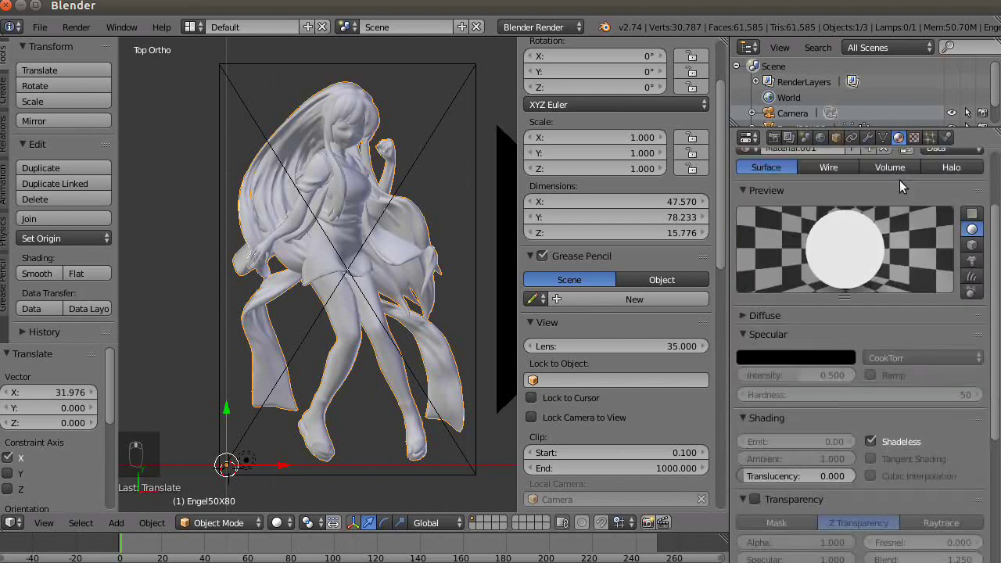
click(743, 317)
click(759, 340)
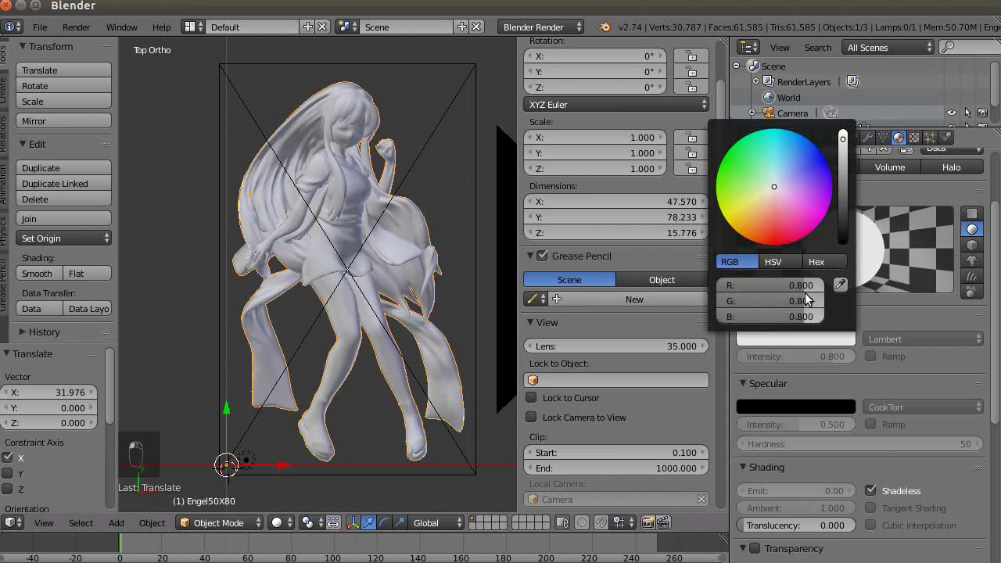
drag(843, 140, 842, 243)
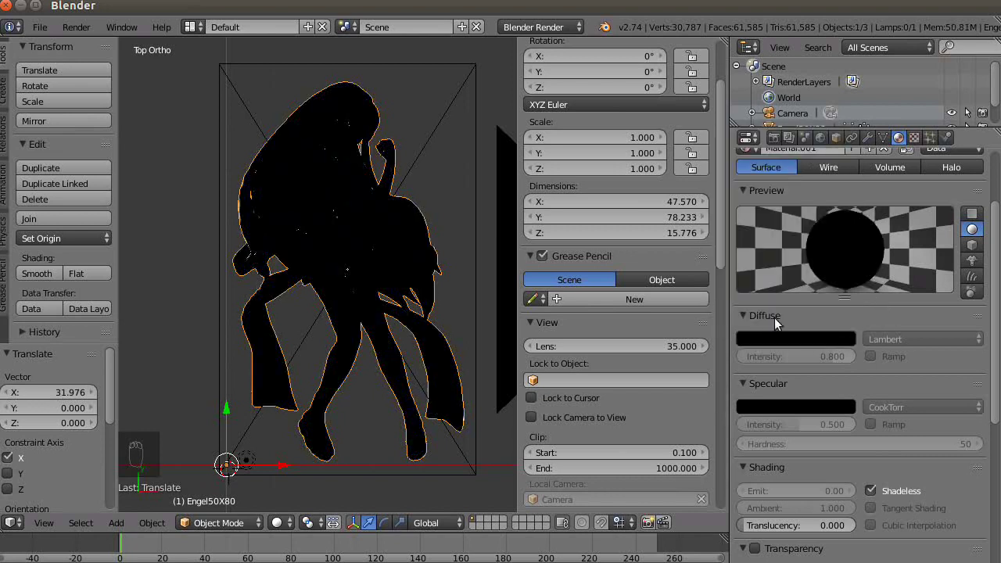
key(F12)
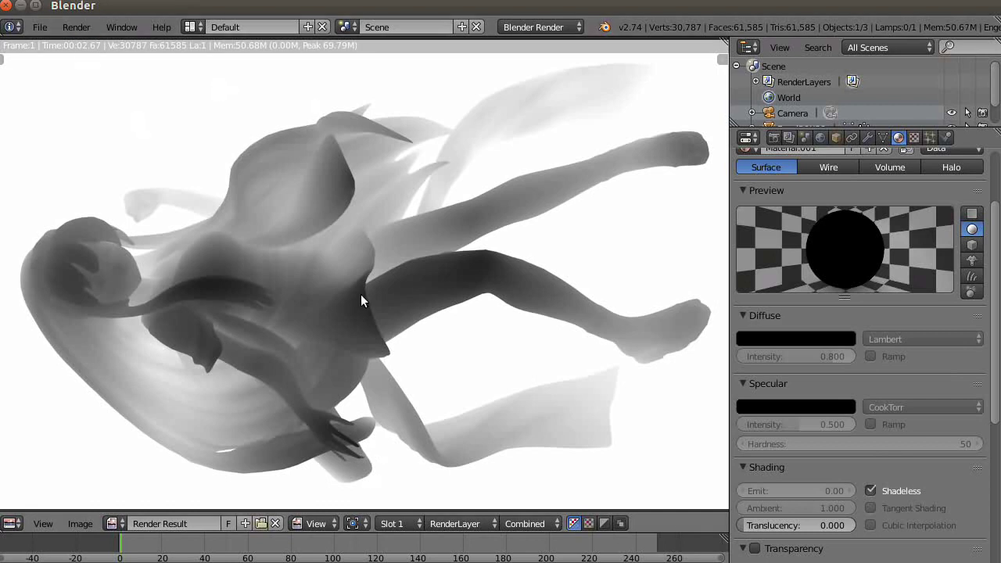
key(Escape)
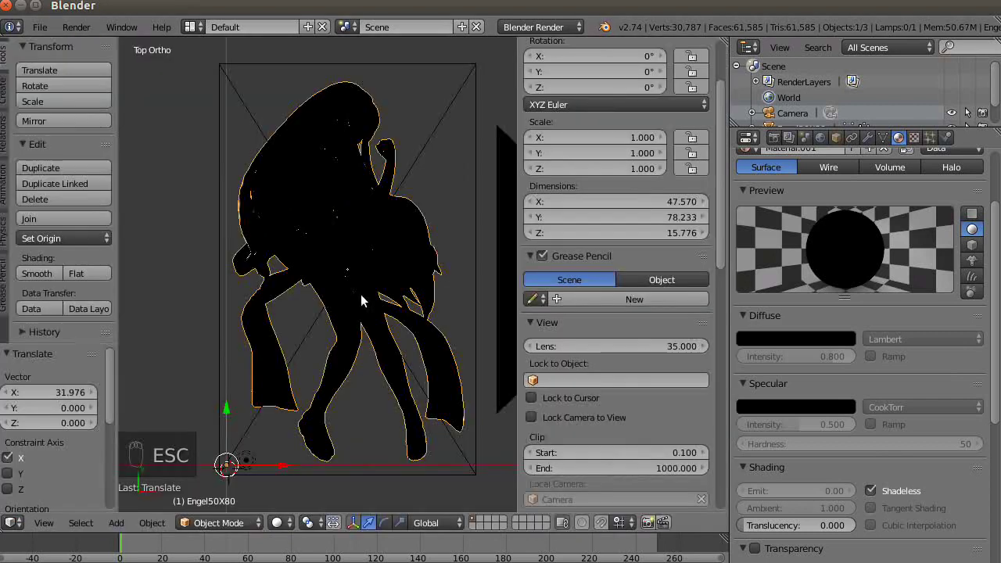
Step: Set the world mist start distance to 44 and render the image to judge the shading
click(820, 138)
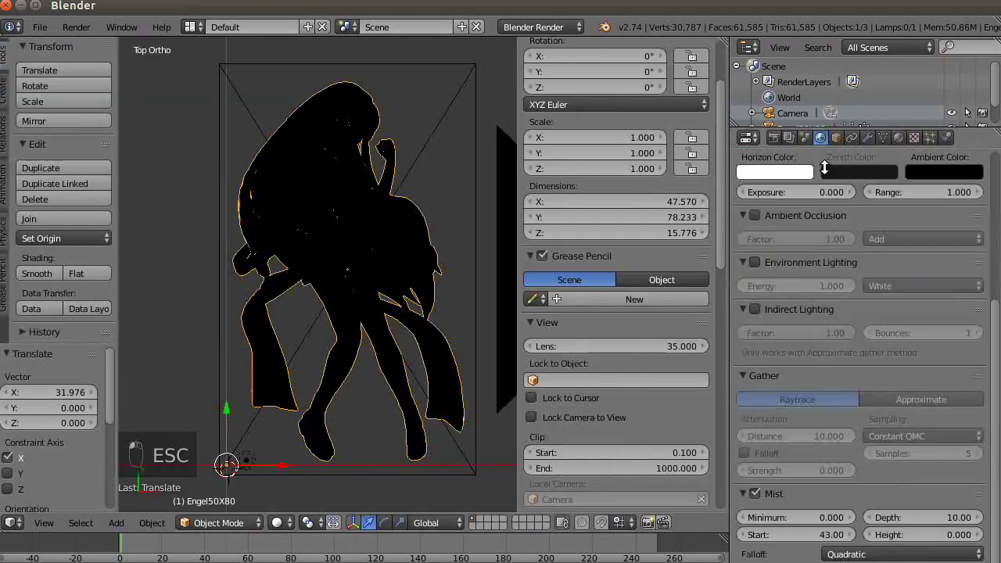
click(811, 535)
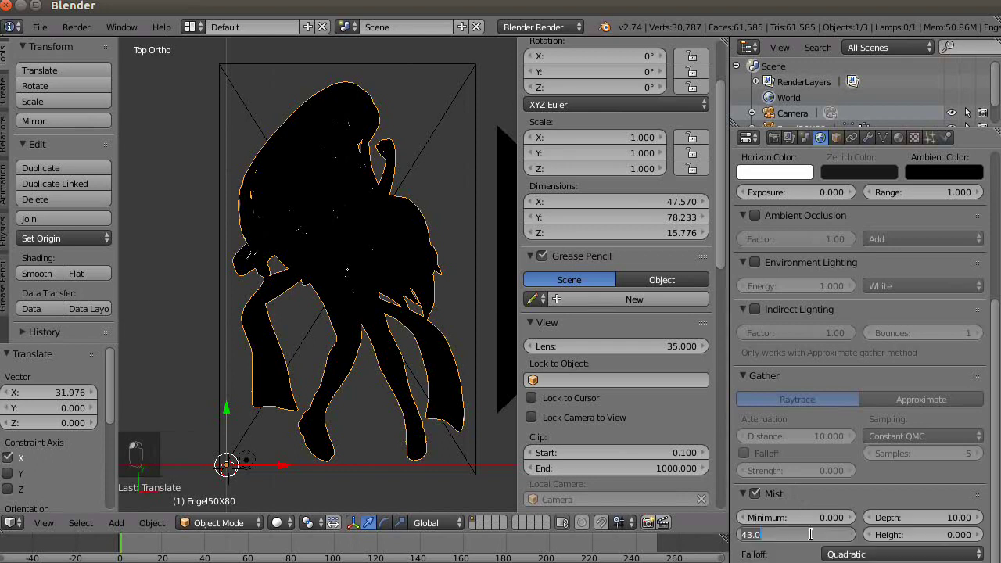
text(44)
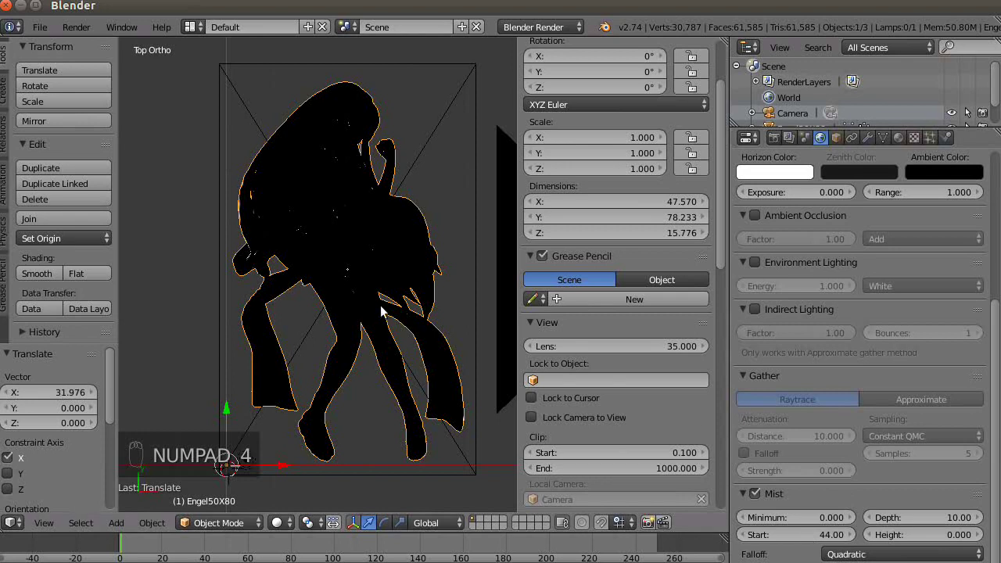
key(F12)
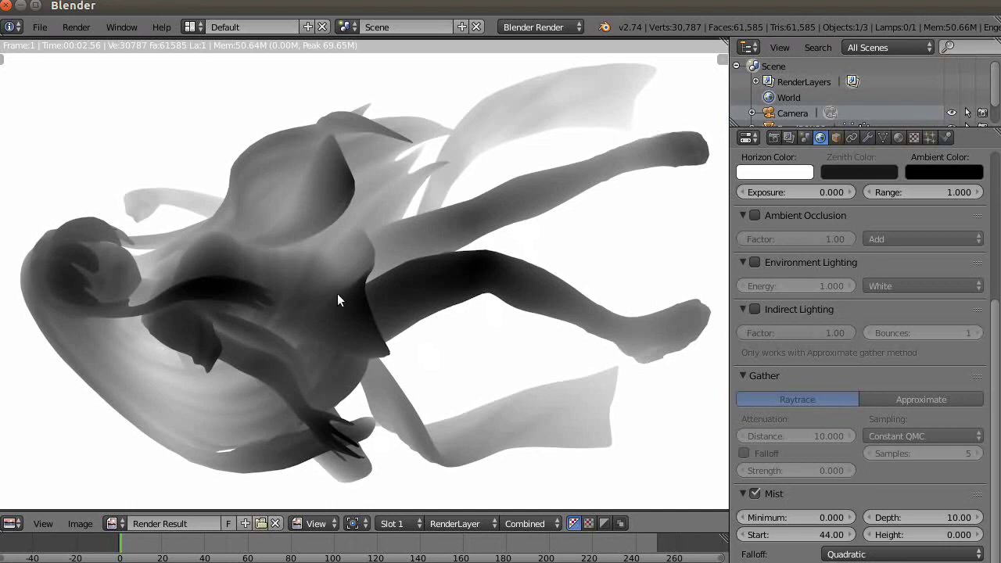
key(Escape)
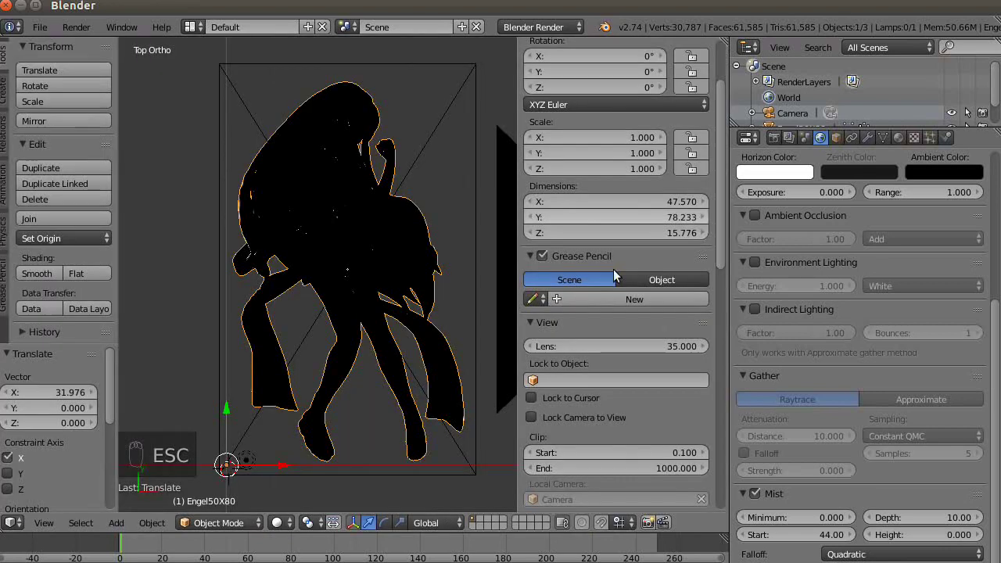
Step: Try a mist start distance of 45 and render the image
click(813, 534)
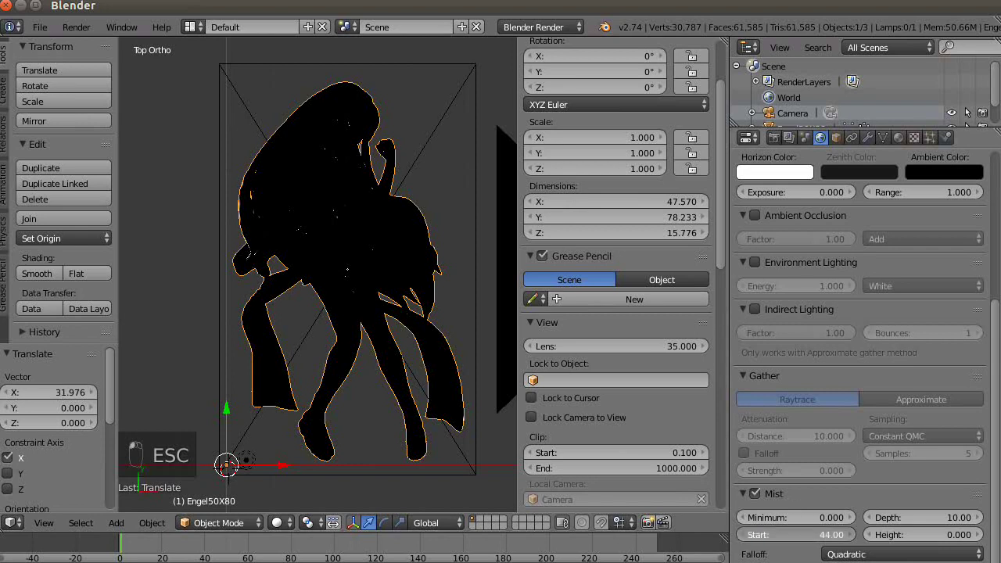
text(45)
key(Return)
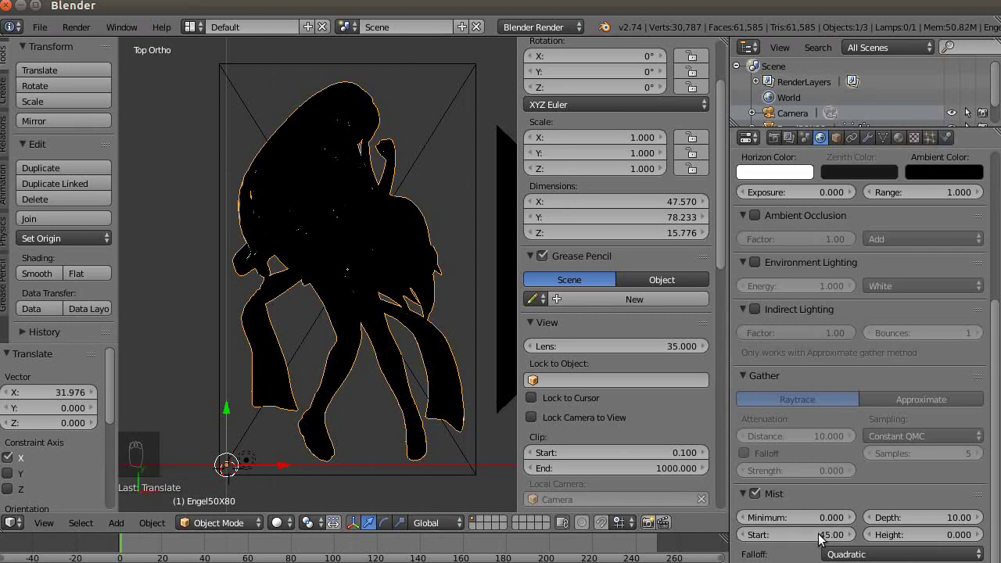
key(F12)
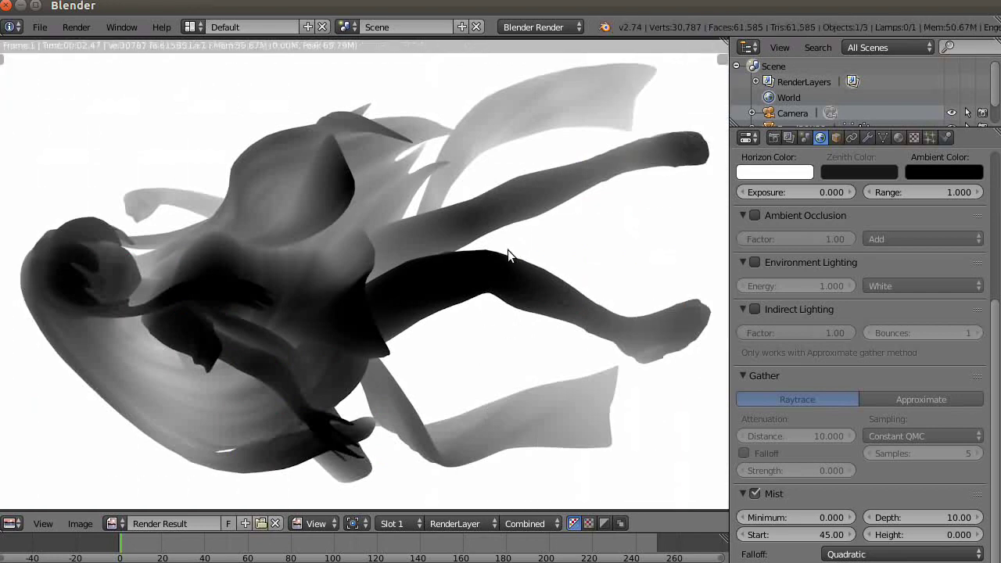
key(Escape)
Step: Set the mist start distance to 44.5 and render the image again
click(787, 535)
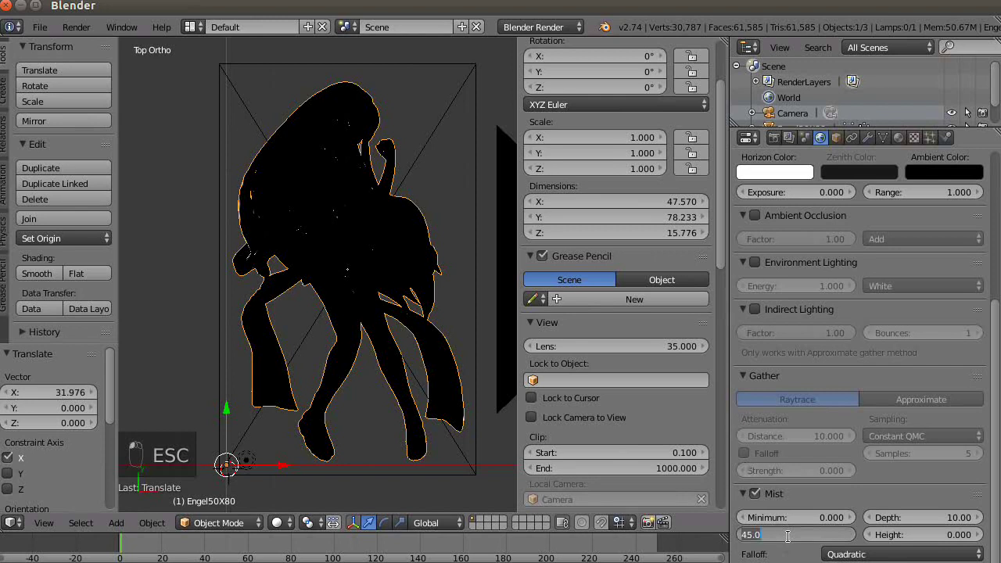
text(44)
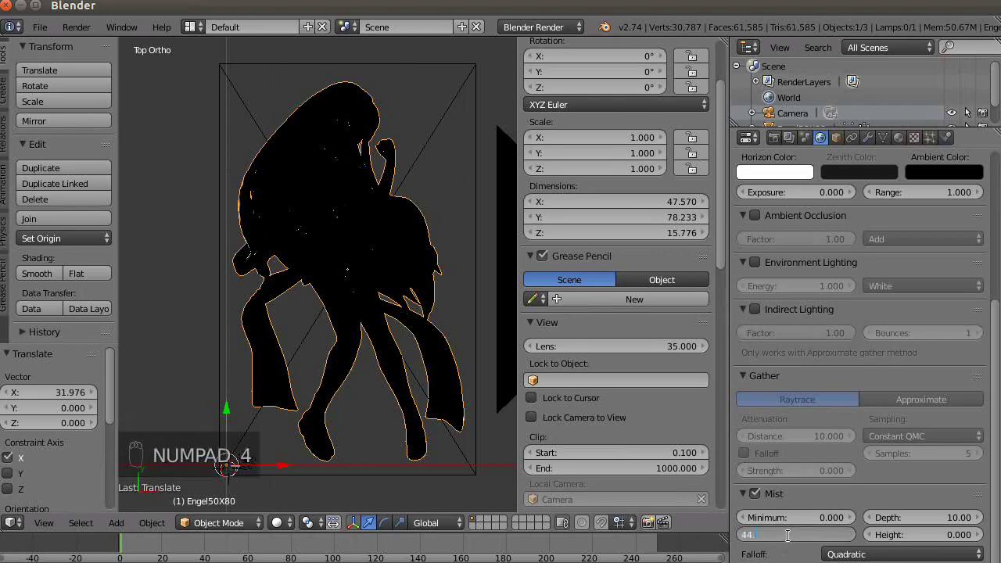
text(.5)
key(Return)
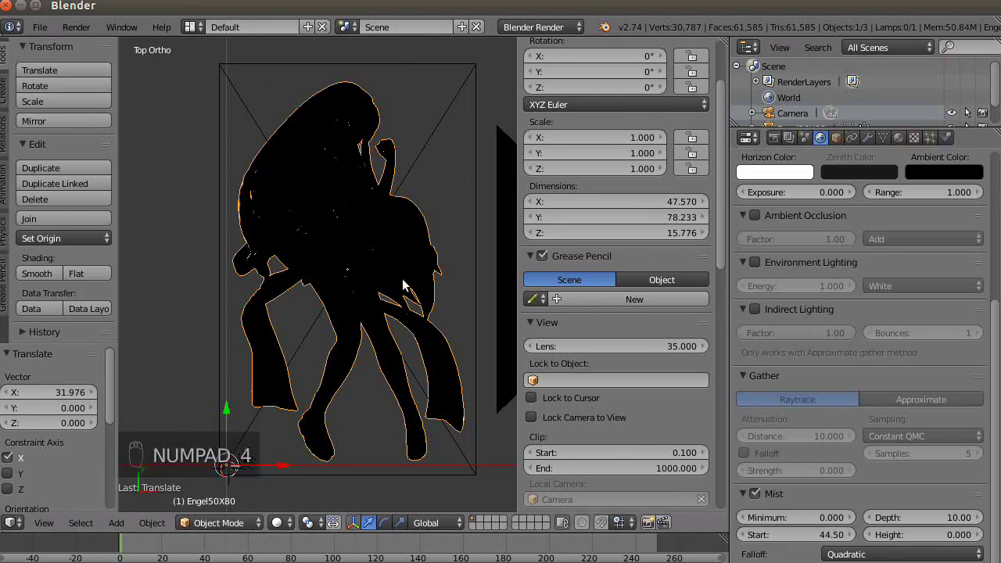
key(F12)
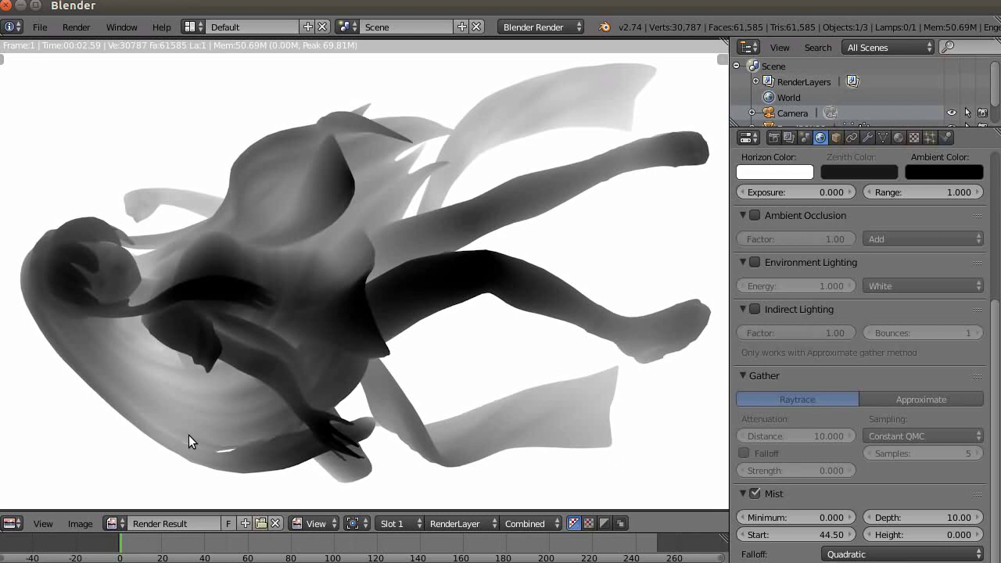
Step: Set the world's horizon color to black and close the rendered image
scroll(786, 201, up, 6)
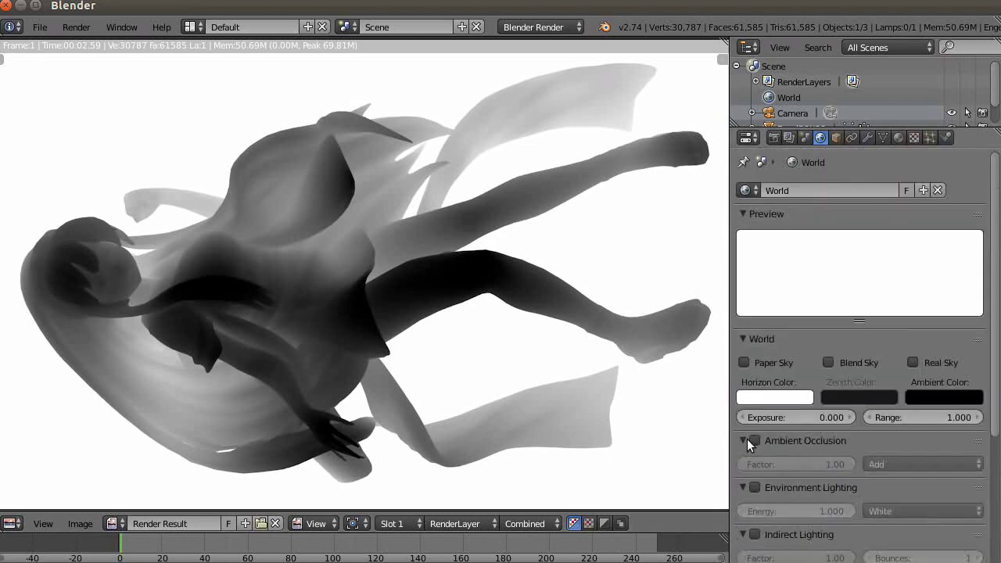
click(755, 398)
drag(870, 196, 870, 304)
click(957, 342)
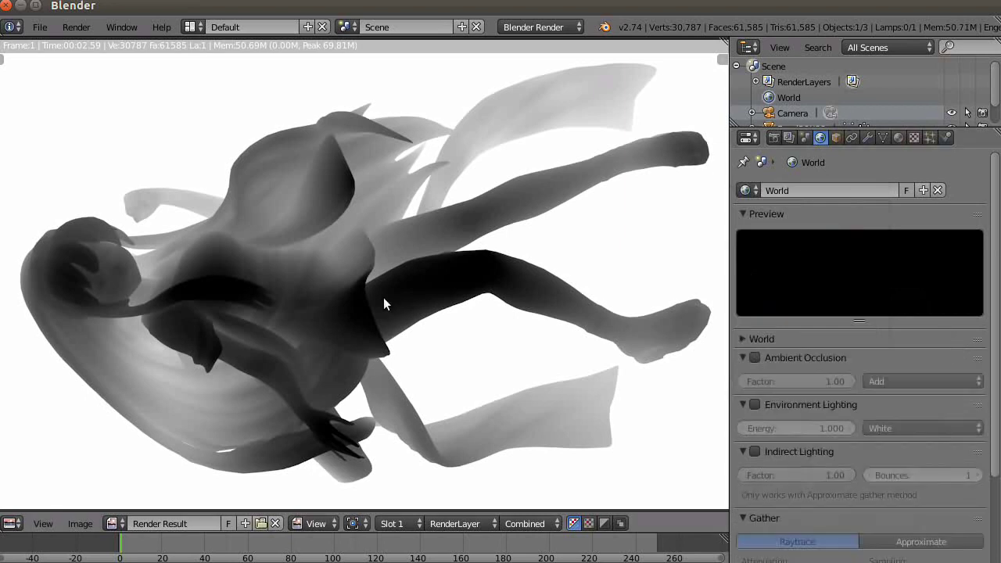
key(Escape)
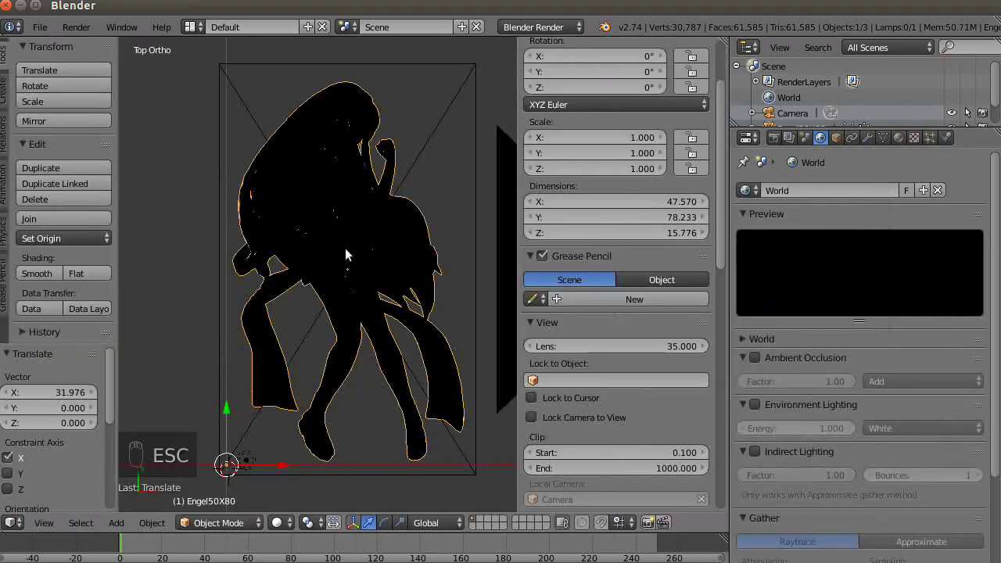
Step: Set the figure material's diffuse color to white, render the image, and return to the 3D view
click(897, 137)
click(796, 340)
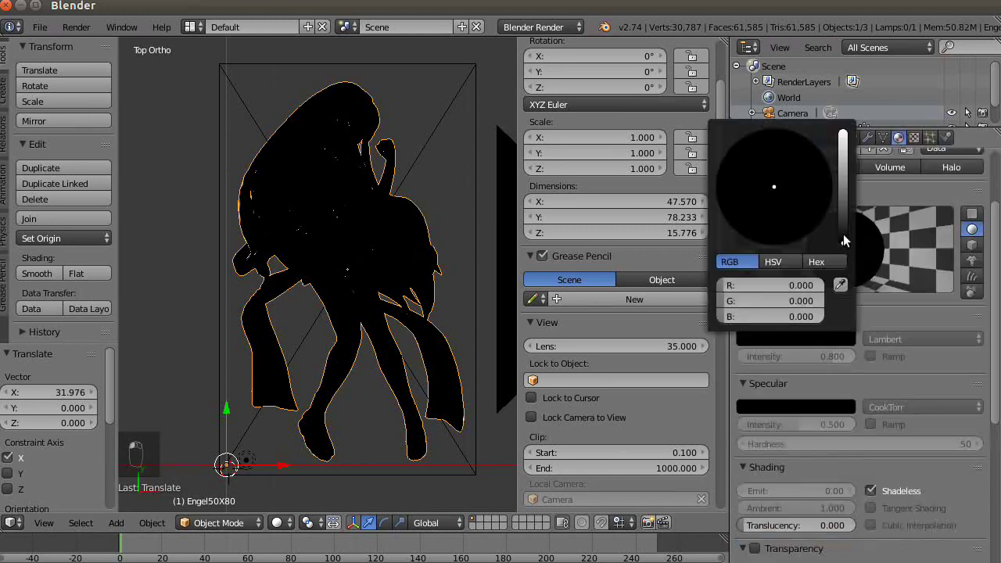
drag(843, 235, 843, 133)
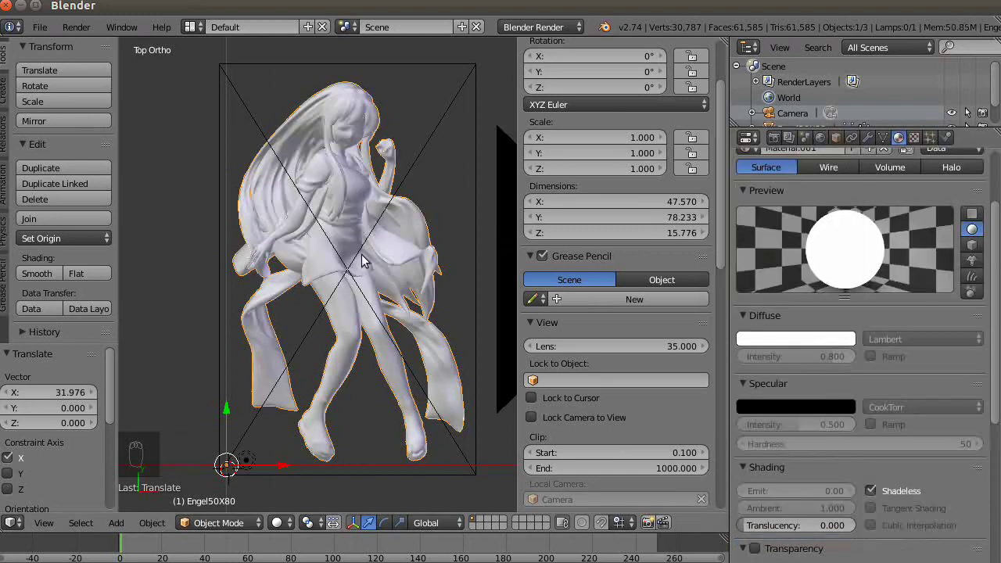
key(F12)
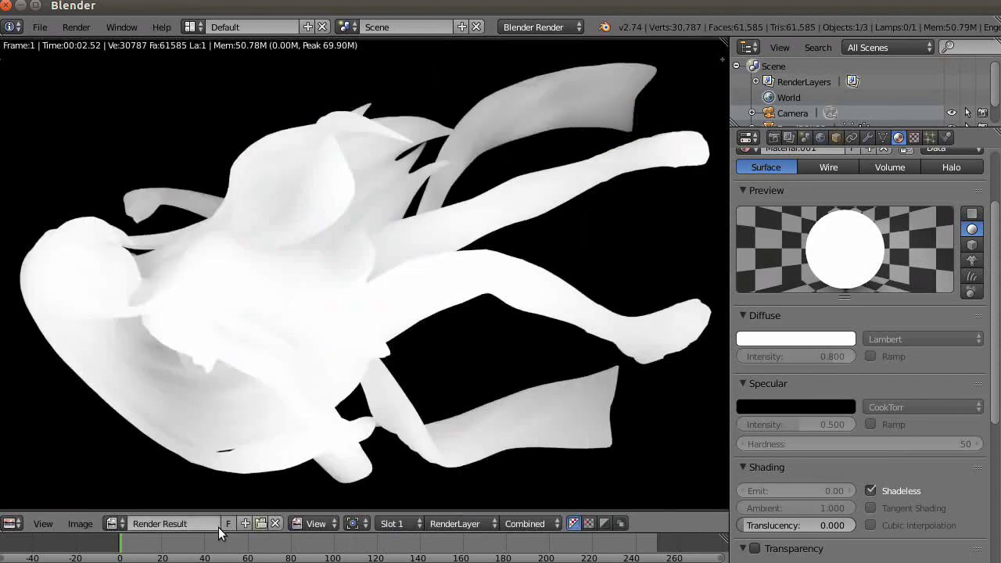
click(78, 524)
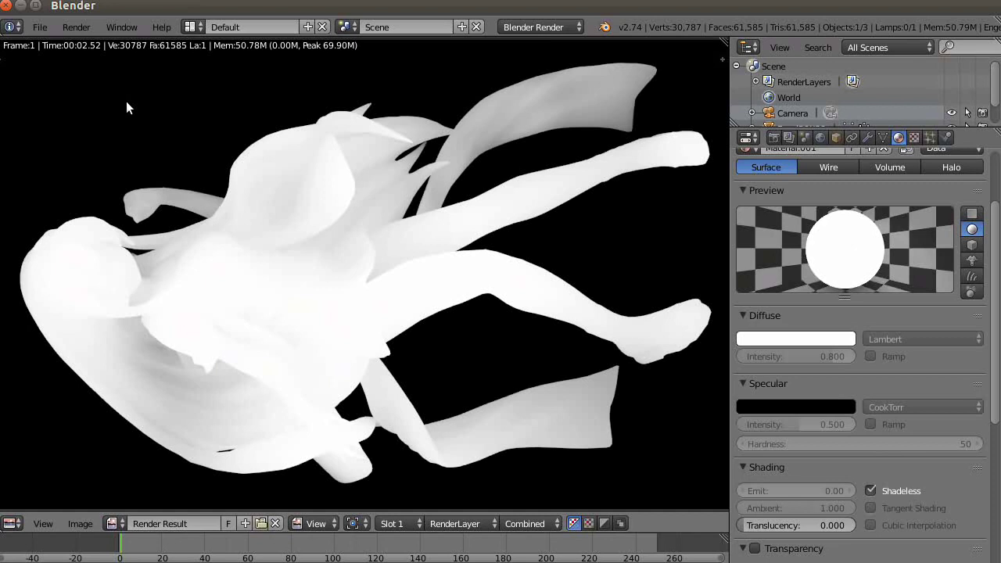
key(Escape)
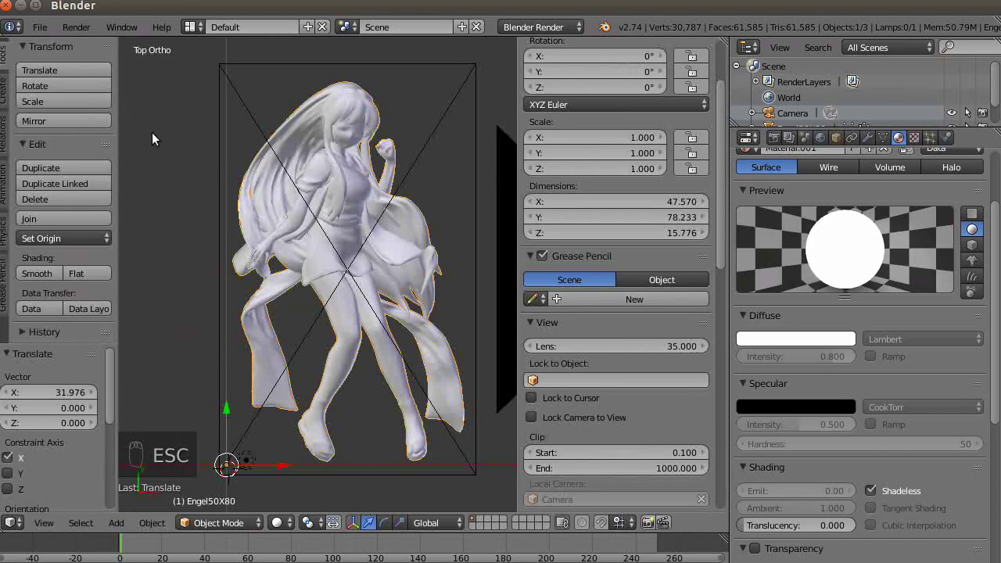